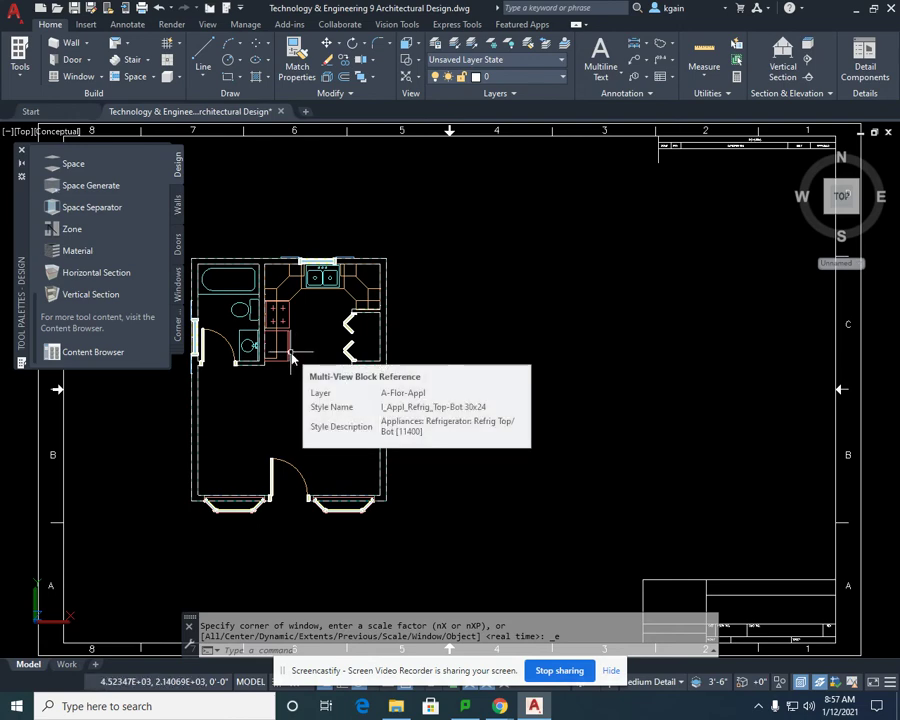
Pan and zoom around the plan from the closet to the sink and cooktop cabinet
scroll(292, 359, "up", 4)
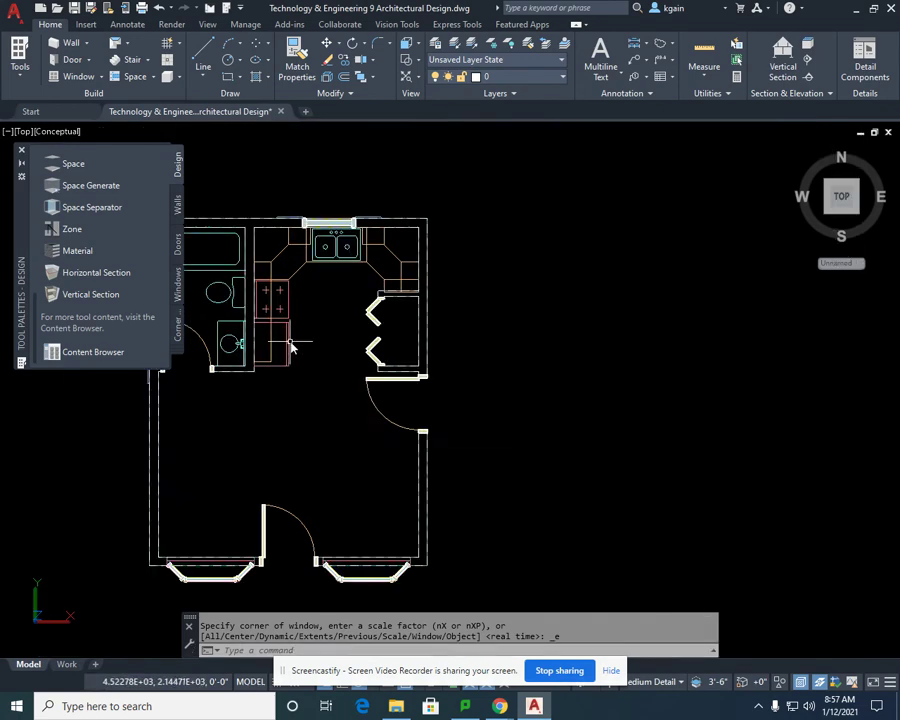
scroll(385, 300, "up", 3)
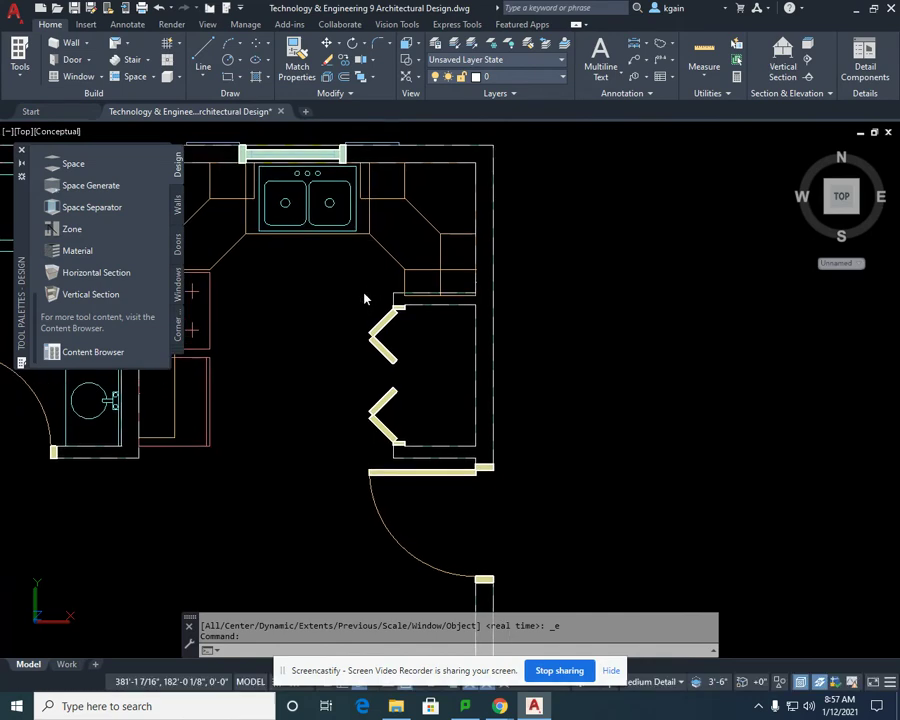
middle_click_drag(392, 293, 386, 266)
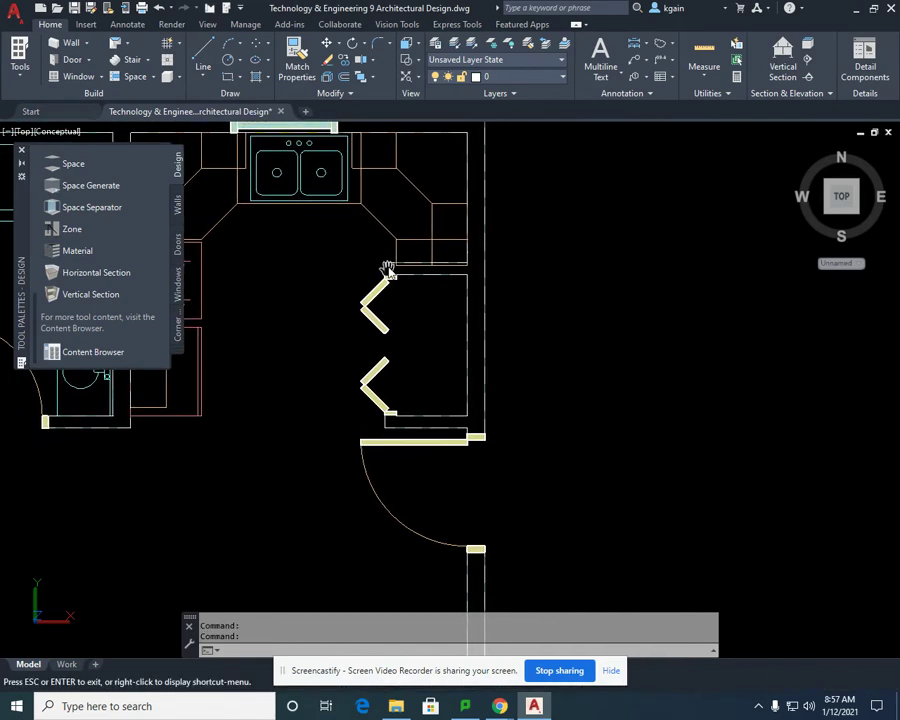
middle_click_drag(432, 432, 447, 412)
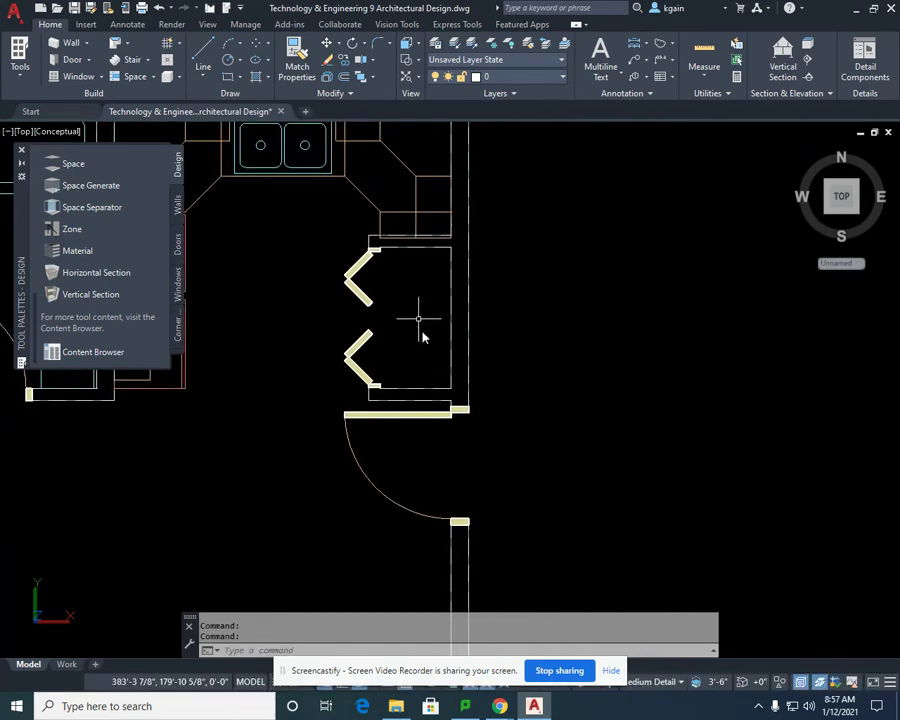
middle_click_drag(422, 337, 432, 372)
scroll(430, 315, "up", 3)
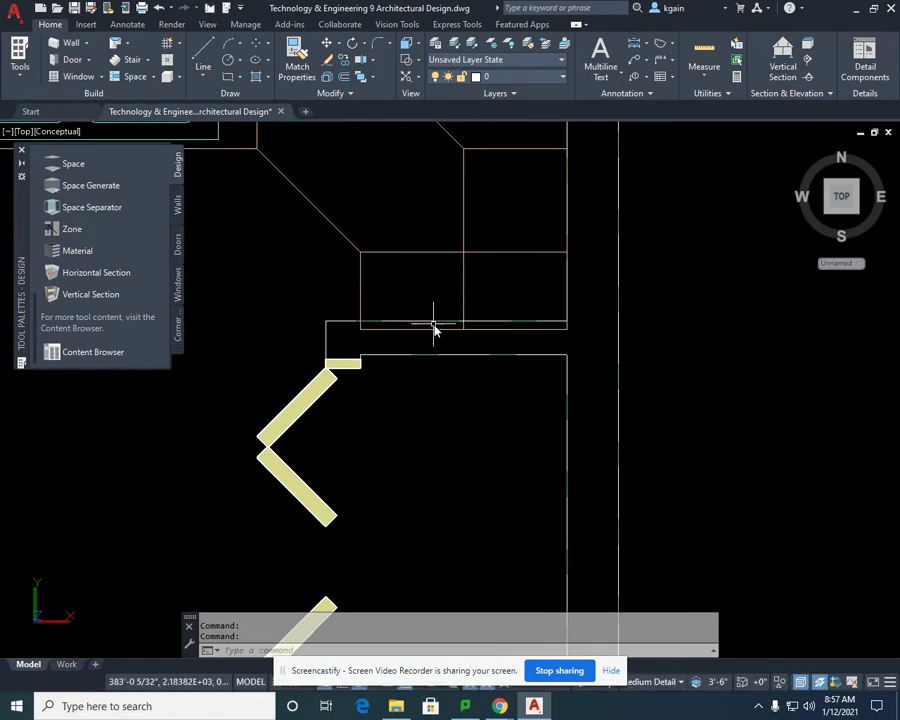
scroll(431, 326, "down", 3)
middle_click_drag(428, 326, 456, 384)
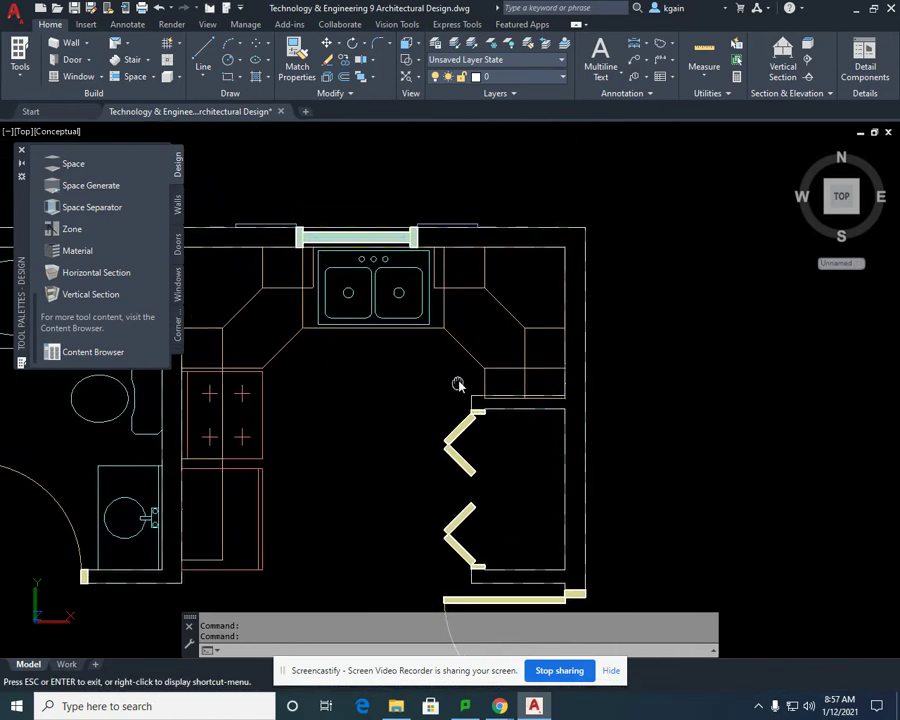
left_click_drag(392, 338, 420, 392)
key("Escape")
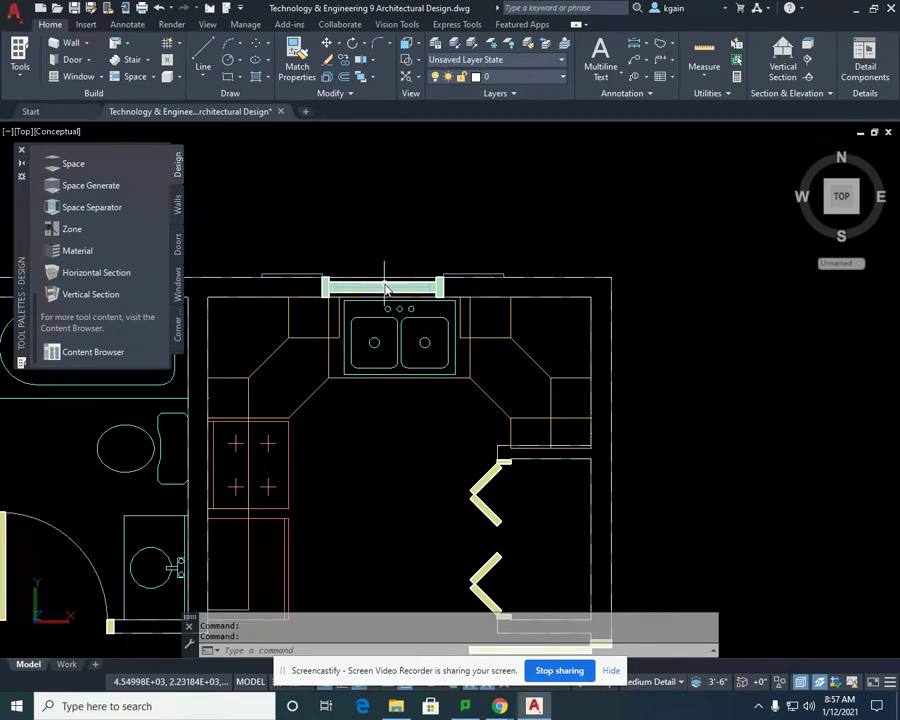
middle_click_drag(385, 289, 392, 247)
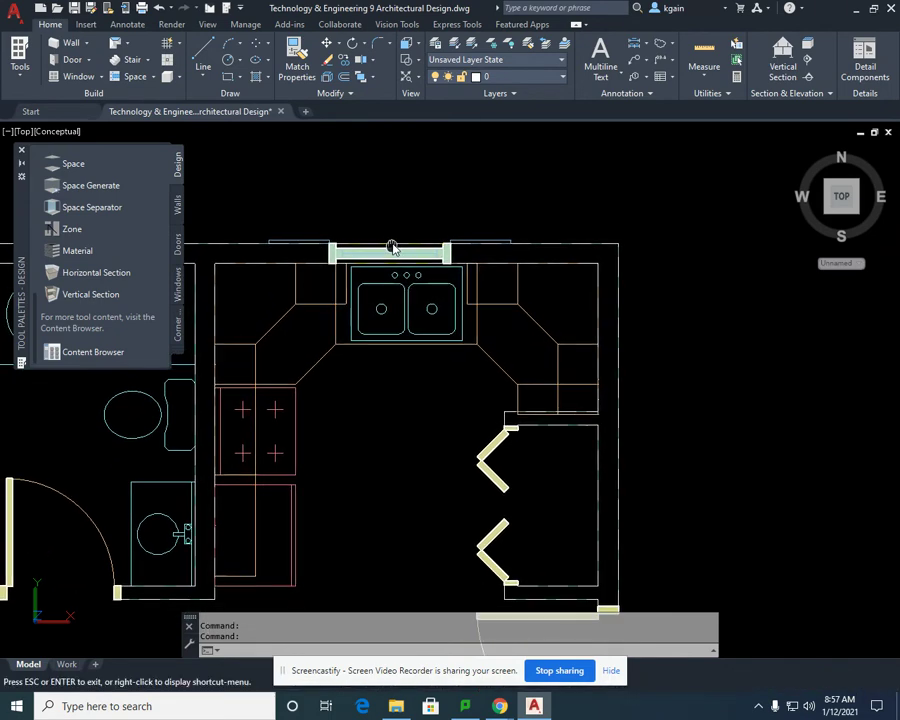
middle_click_drag(444, 349, 440, 301)
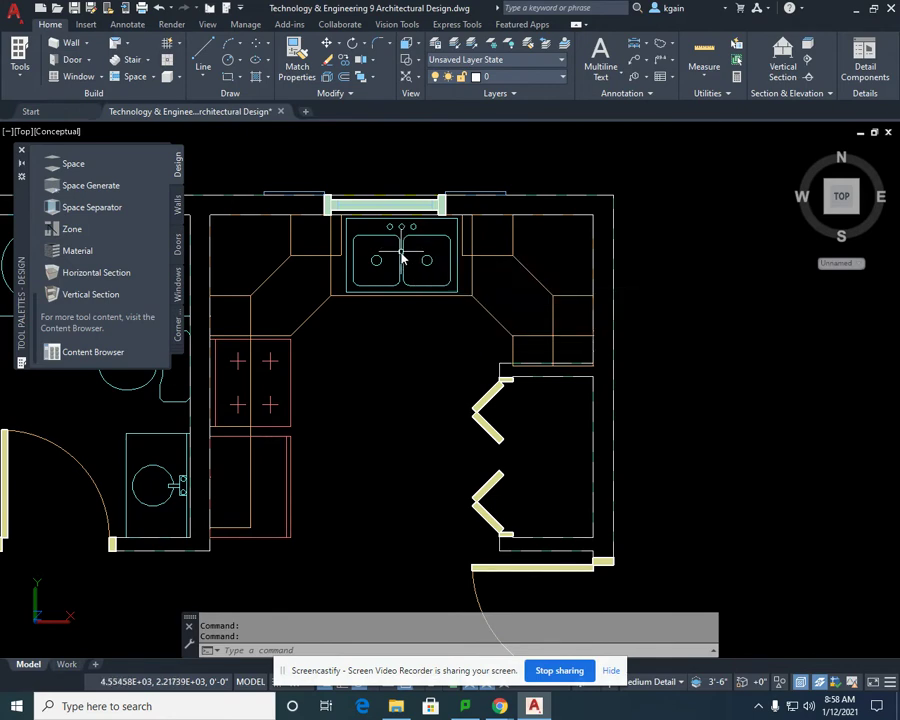
scroll(400, 258, "up", 3)
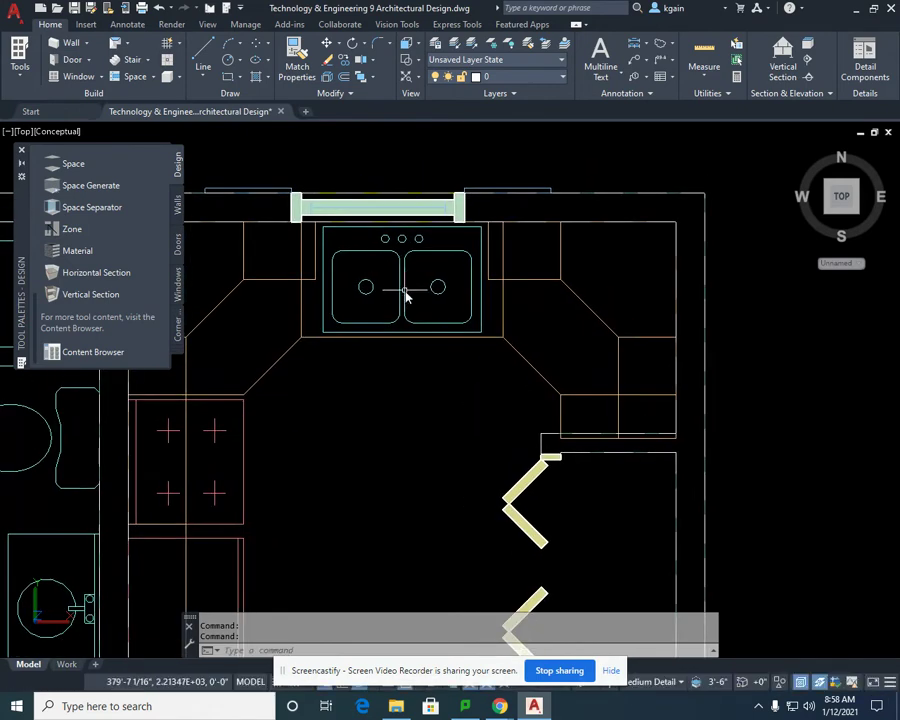
middle_click_drag(365, 388, 530, 192)
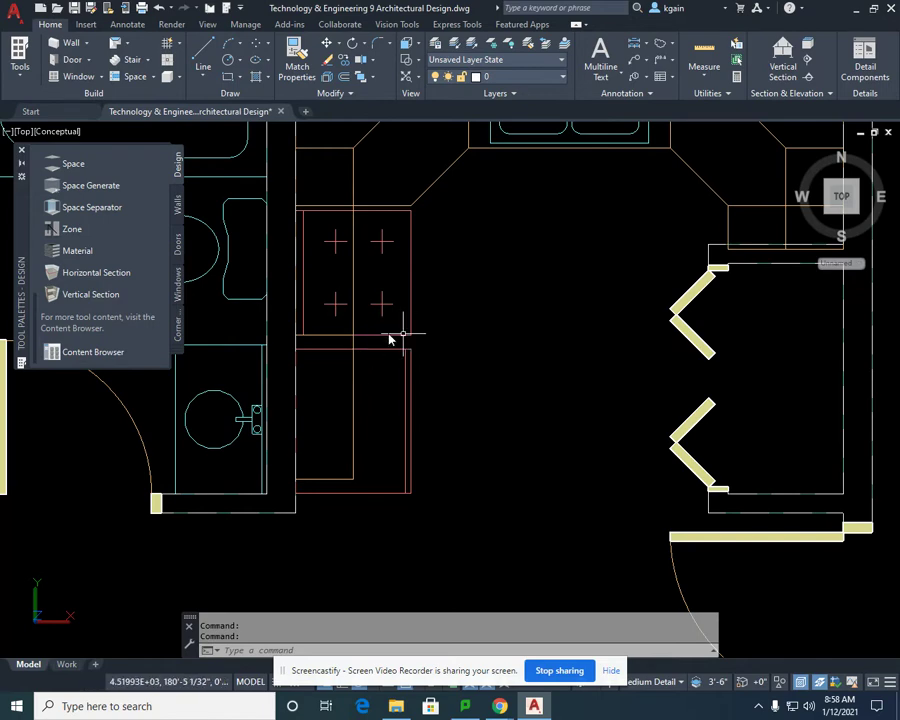
Select the four-burner cooktop cabinet plus a second object, then clear the selection
scroll(384, 362, "up", 3)
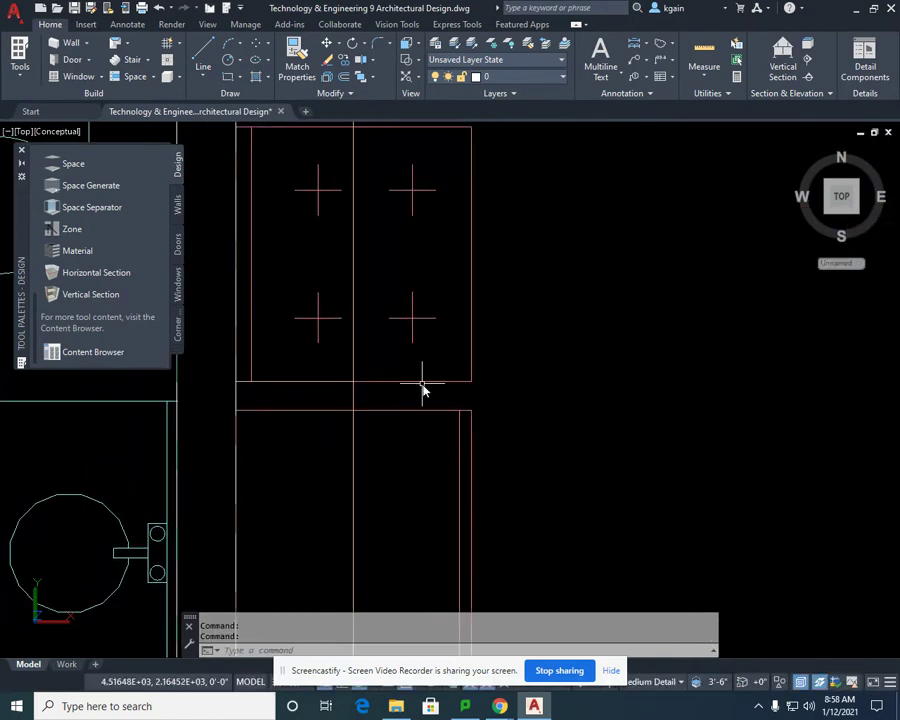
left_click(422, 381)
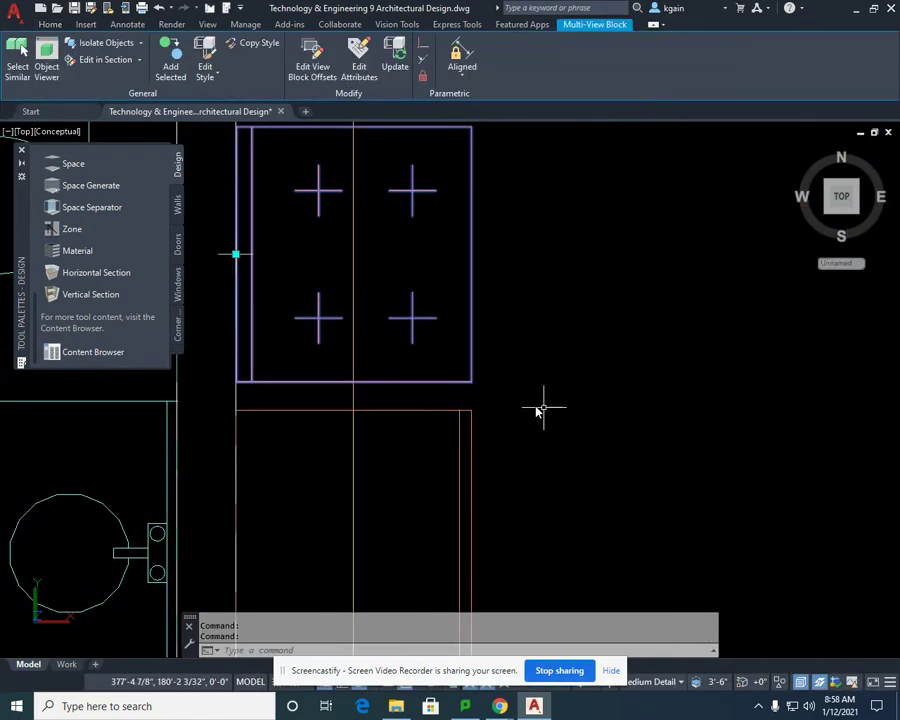
left_click(353, 352)
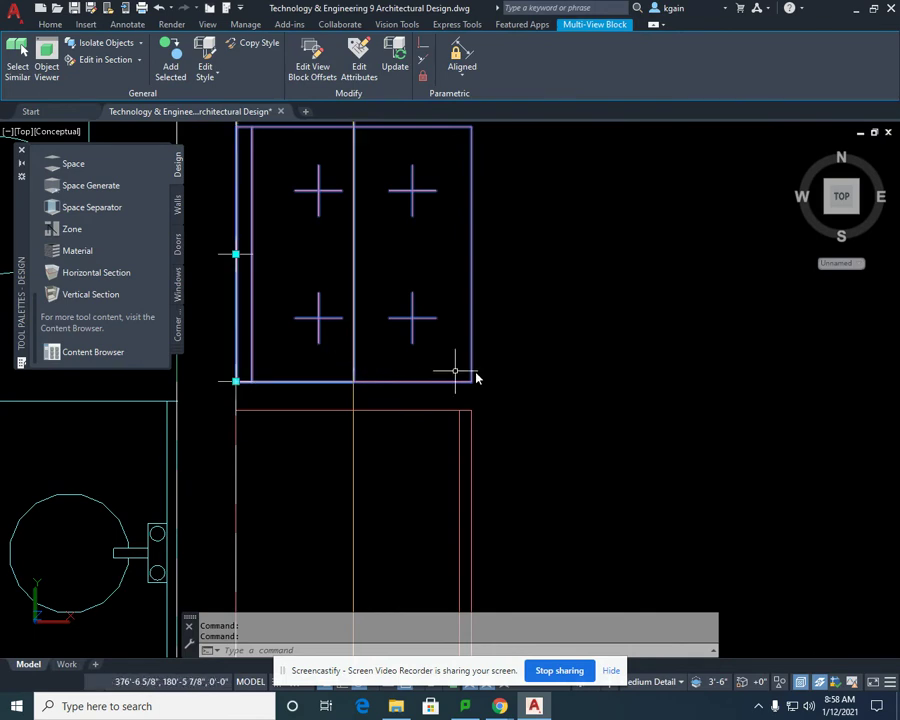
mouse_move(476, 378)
middle_mouse_down()
mouse_move(501, 457)
mouse_move(500, 432)
mouse_move(501, 461)
middle_mouse_up()
scroll(340, 213, "up", 1)
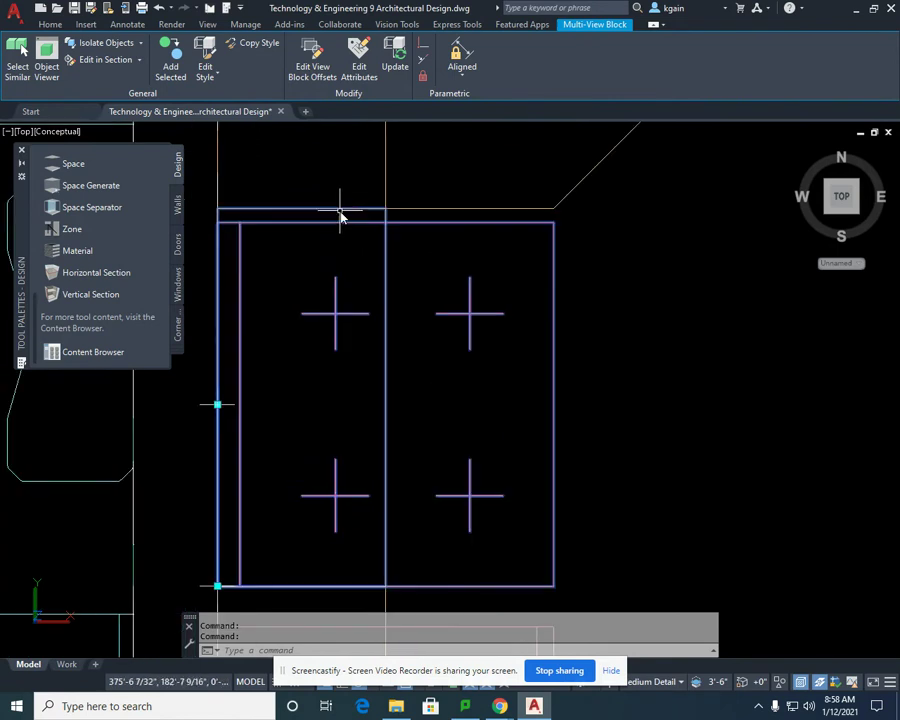
middle_click_drag(328, 390, 342, 269)
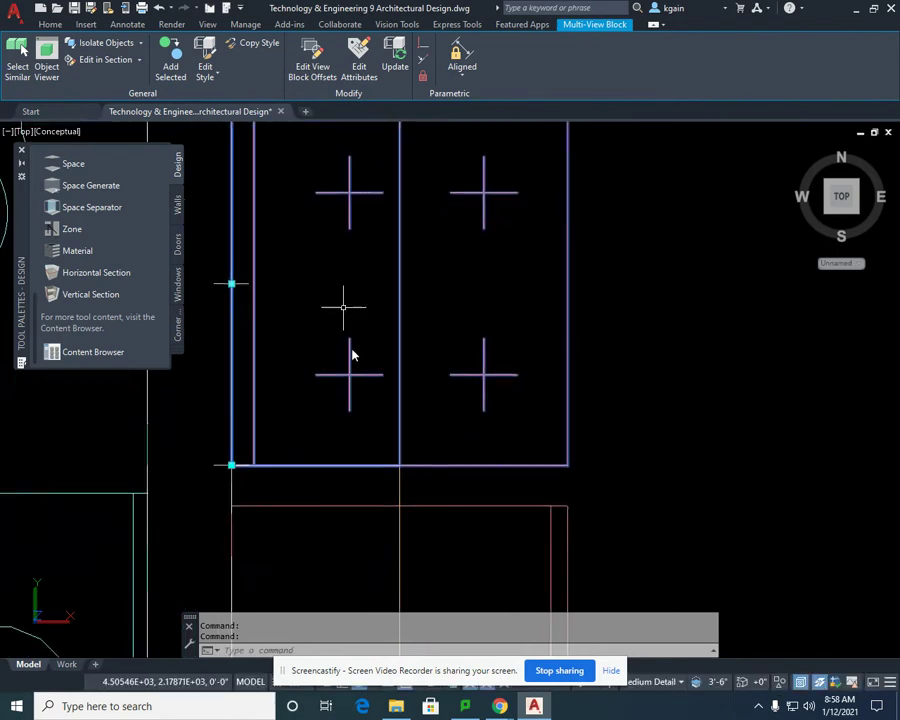
mouse_move(375, 483)
middle_mouse_down()
mouse_move(360, 260)
mouse_move(344, 200)
mouse_move(376, 250)
mouse_move(378, 437)
middle_mouse_up()
middle_click_drag(434, 420, 446, 514)
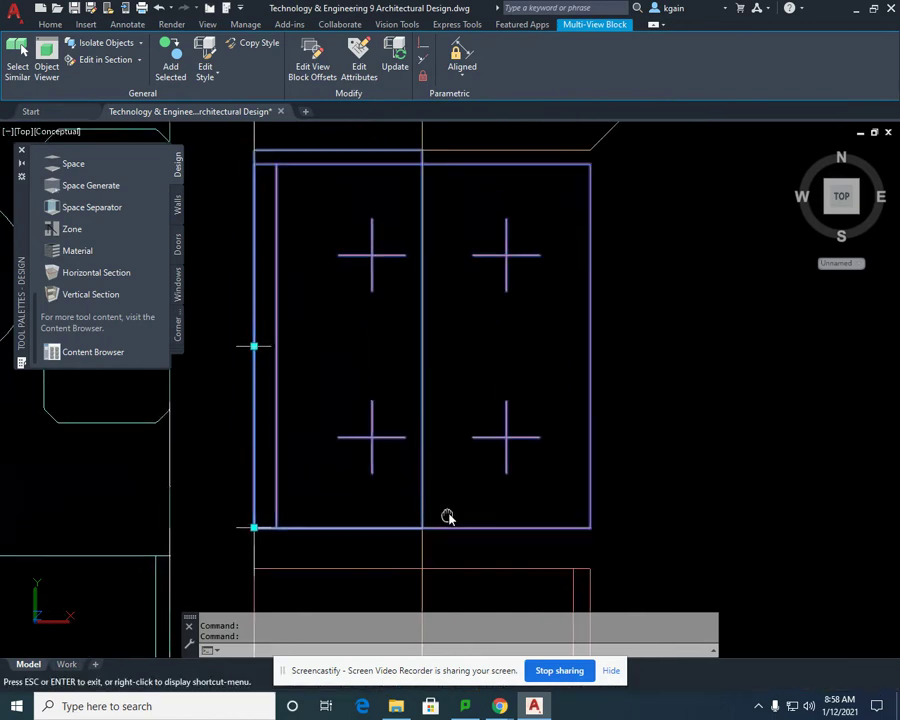
key("Escape")
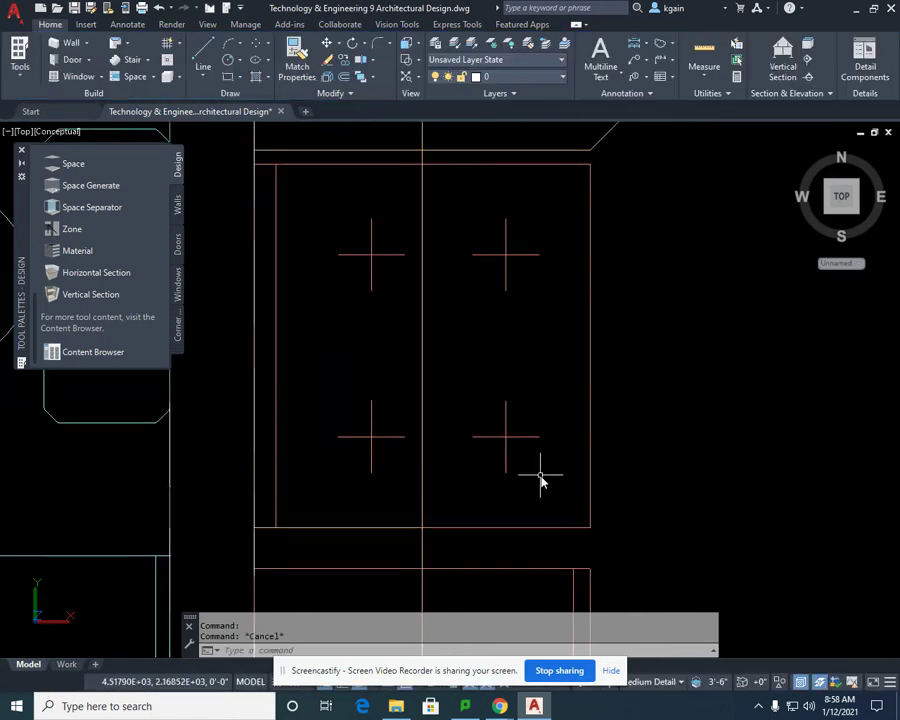
Stretch the cooktop cabinet's left grip to a snapped midpoint, then cancel with Esc
middle_click_drag(540, 478, 534, 496)
left_click(586, 341)
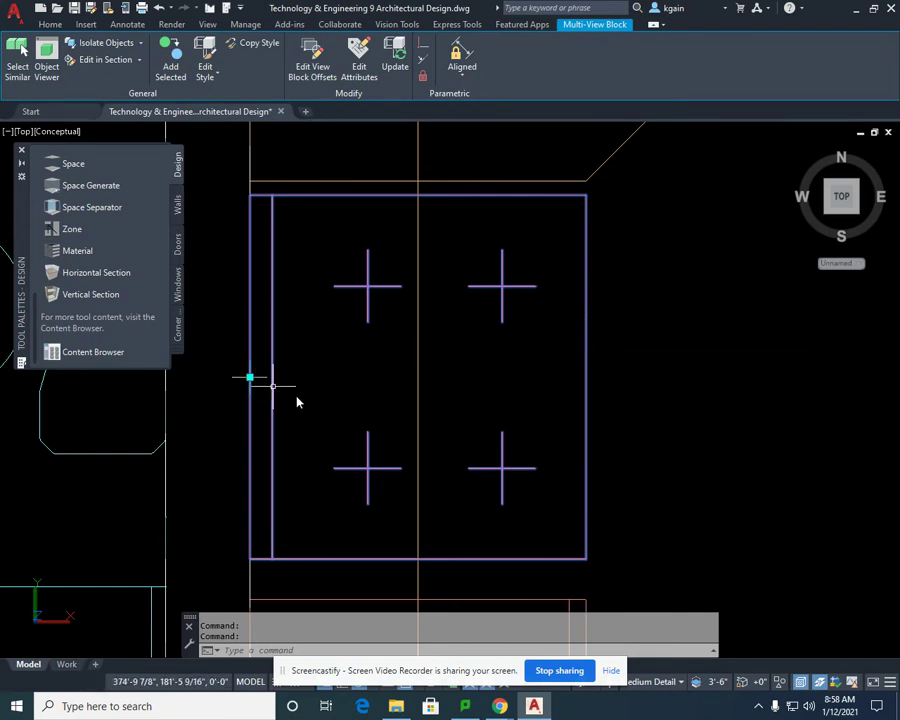
left_click(250, 378)
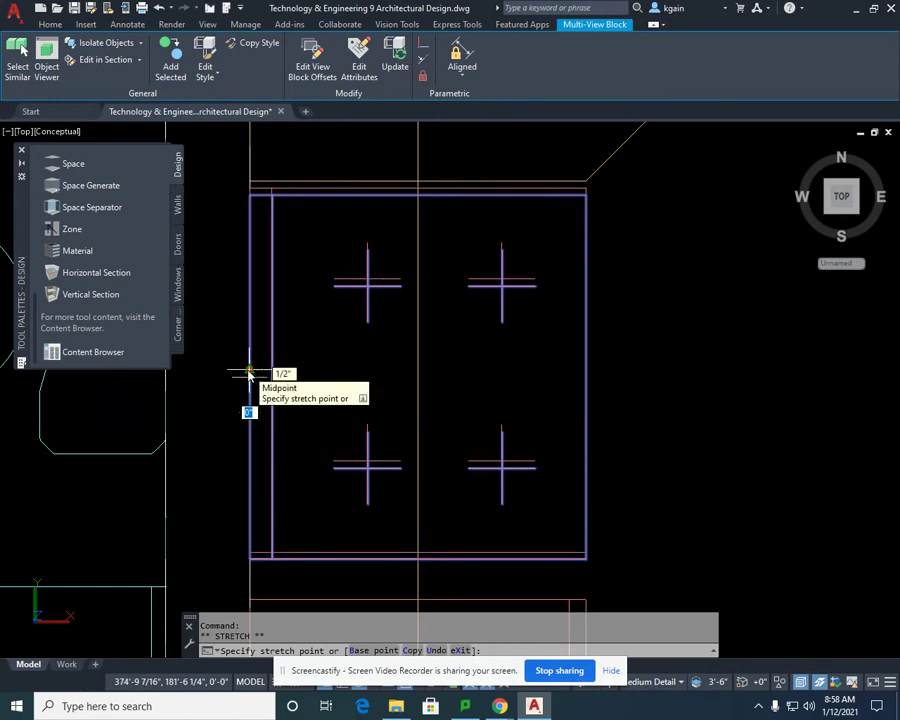
left_click(249, 373)
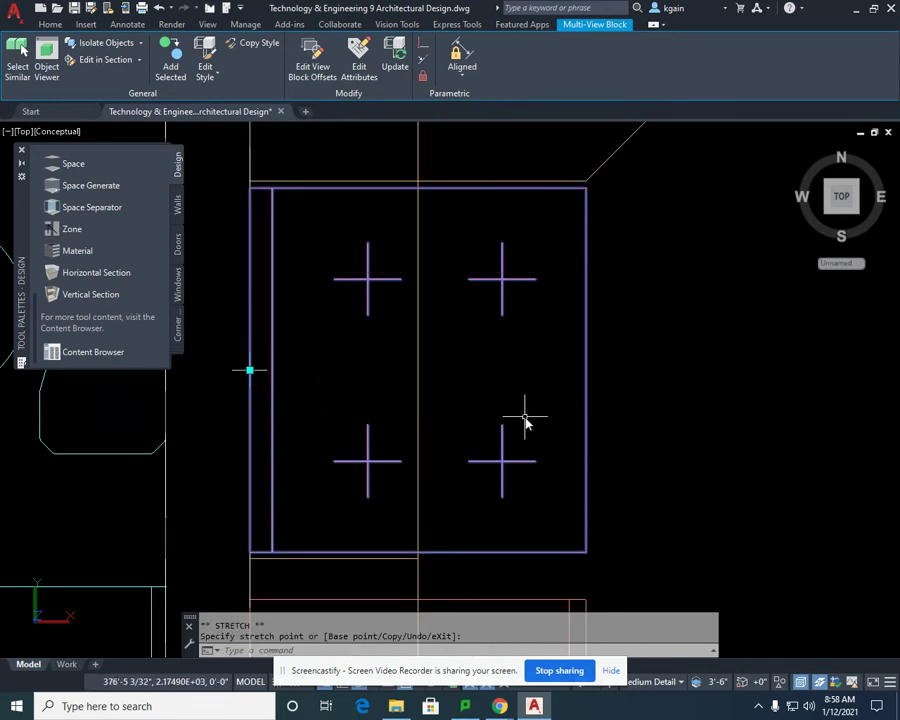
key("Escape")
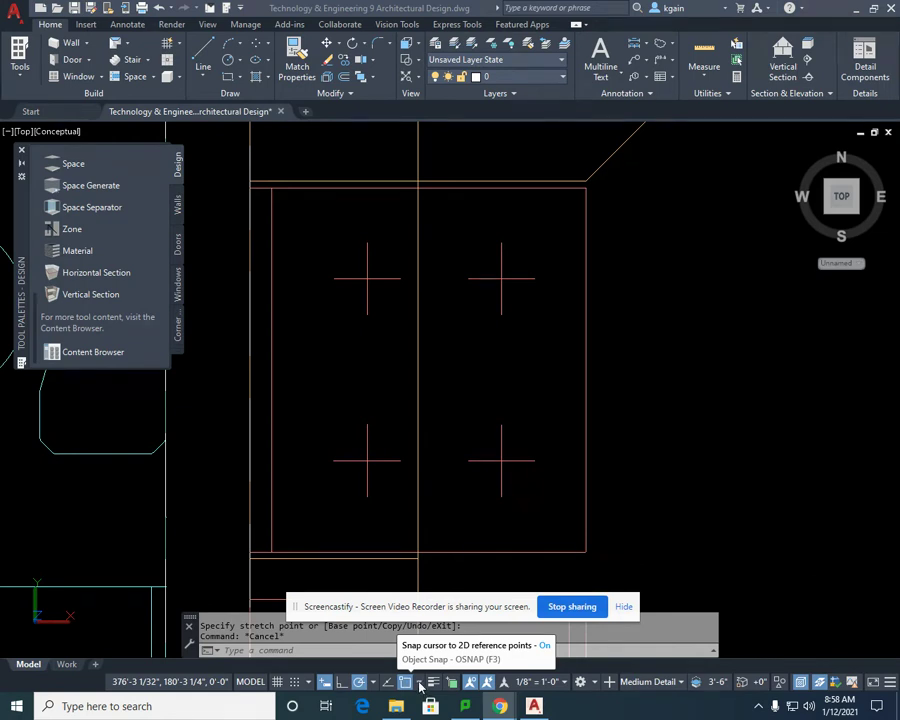
left_click(421, 684)
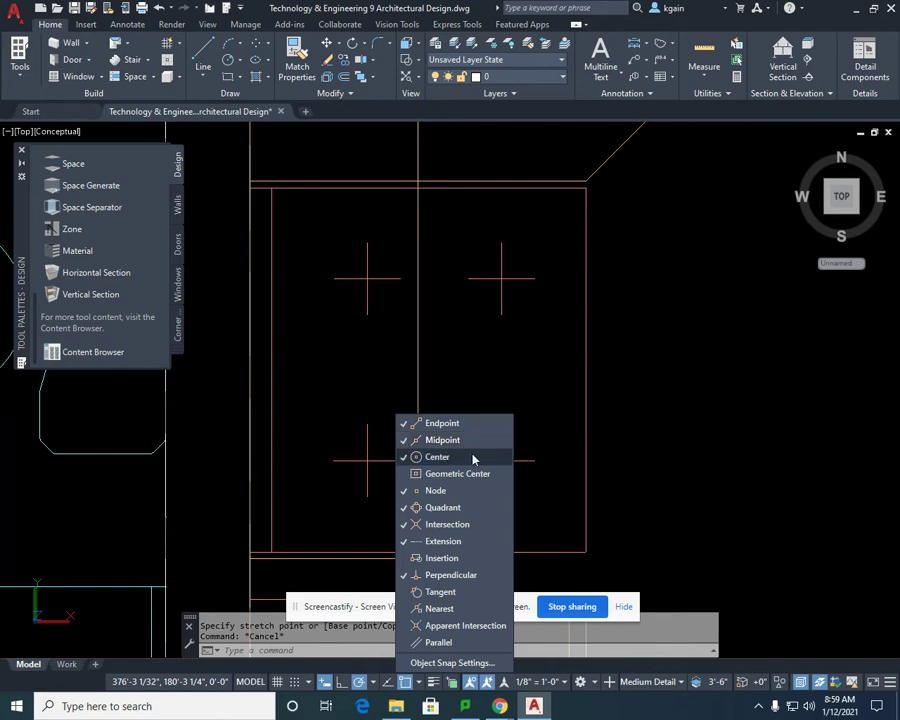
left_click(700, 377)
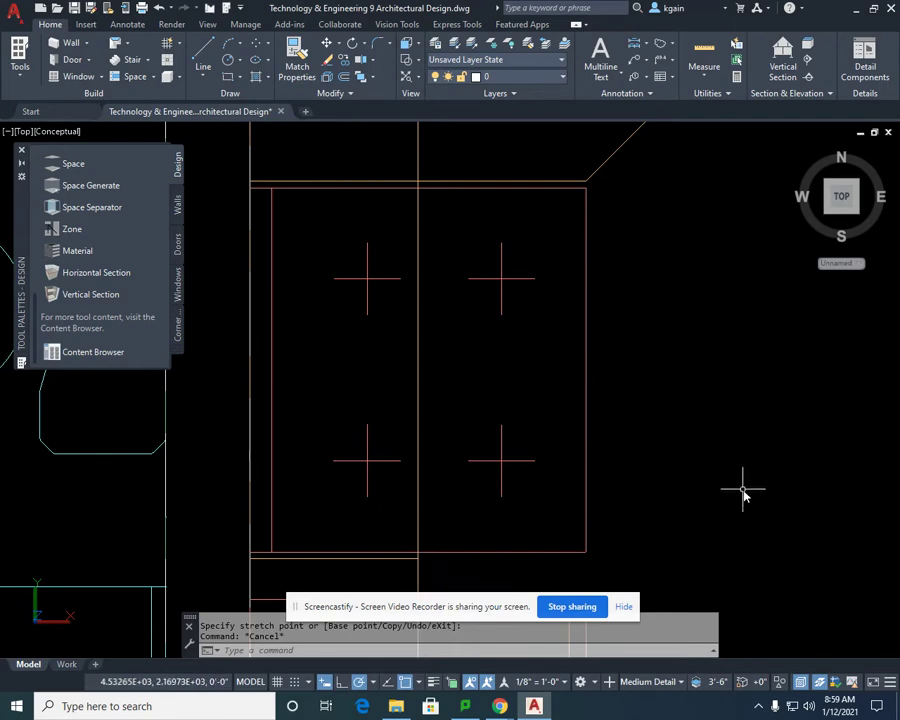
scroll(740, 486, "down", 2)
Select the cabinet below the cooktop, drag its grip slightly upward, then deselect
mouse_move(735, 484)
middle_mouse_down()
mouse_move(645, 350)
mouse_move(643, 475)
mouse_move(634, 442)
middle_mouse_up()
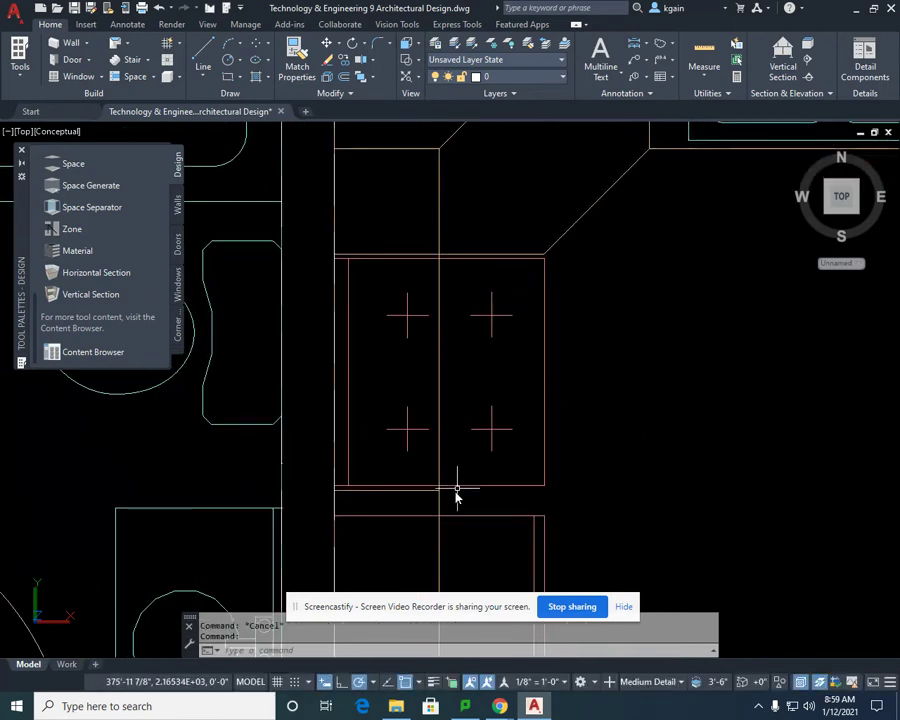
middle_click_drag(409, 423, 436, 316)
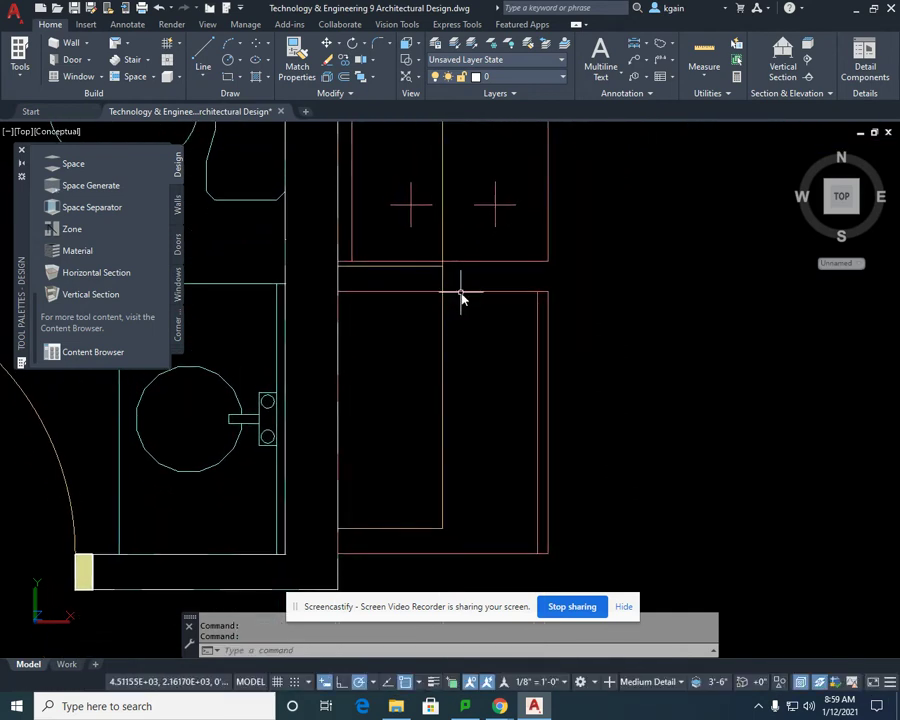
left_click(460, 295)
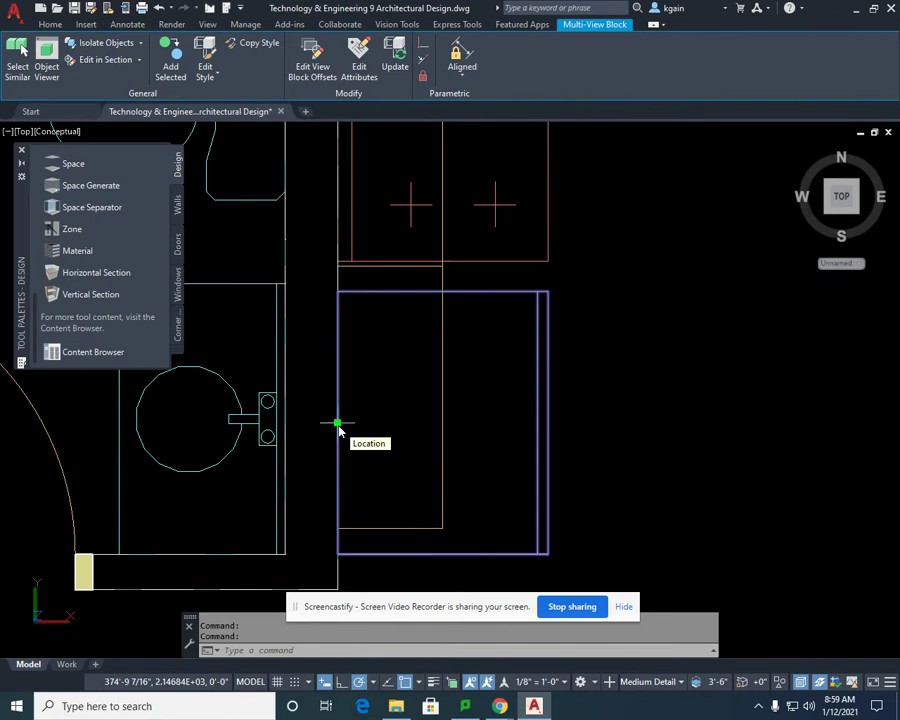
left_click(338, 424)
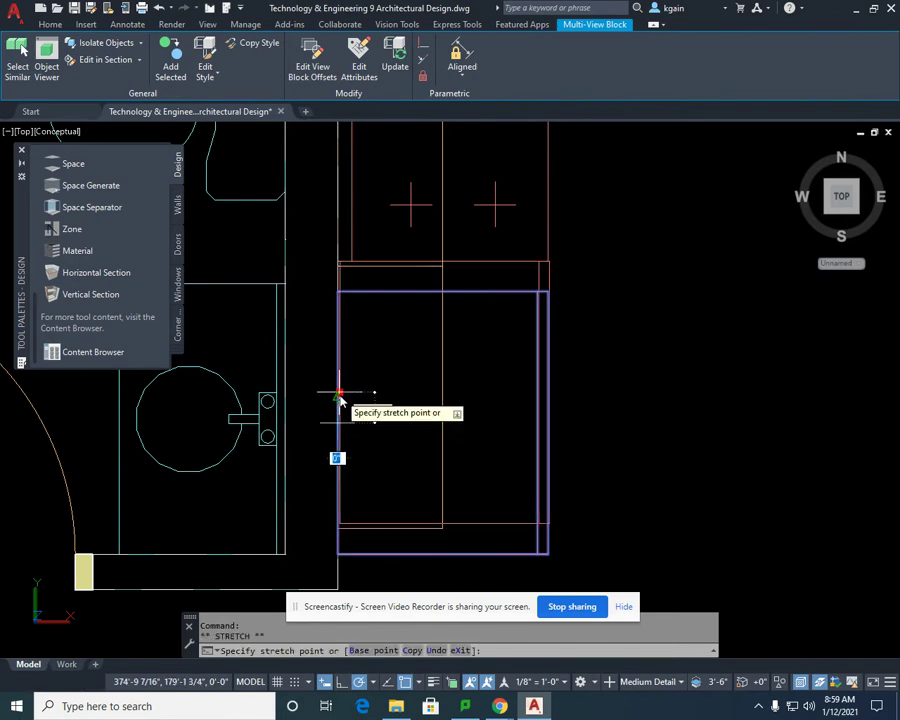
left_click(339, 398)
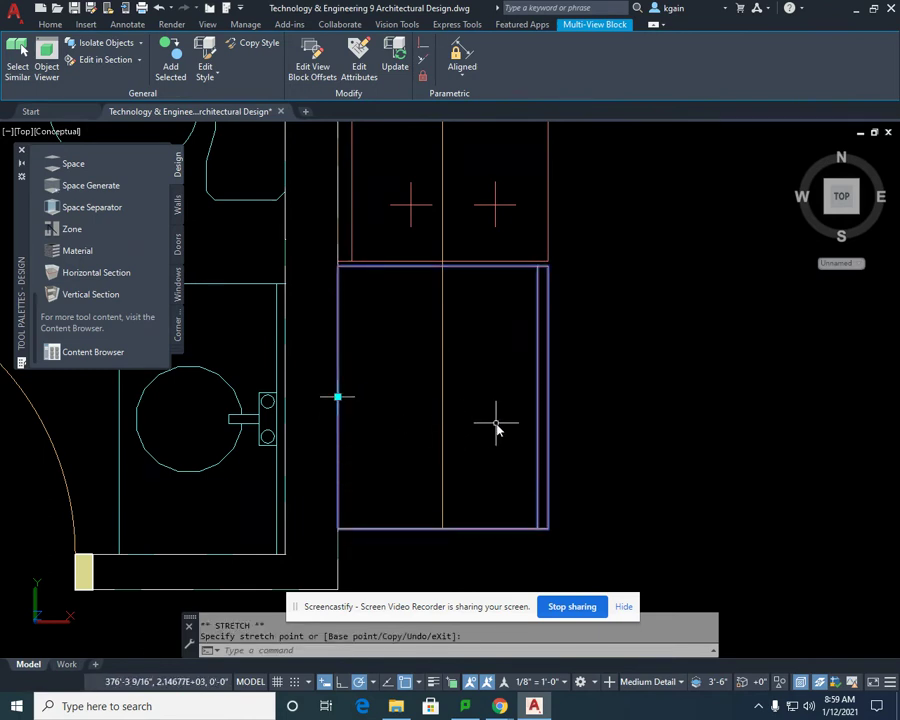
key("Escape")
scroll(647, 465, "down", 3)
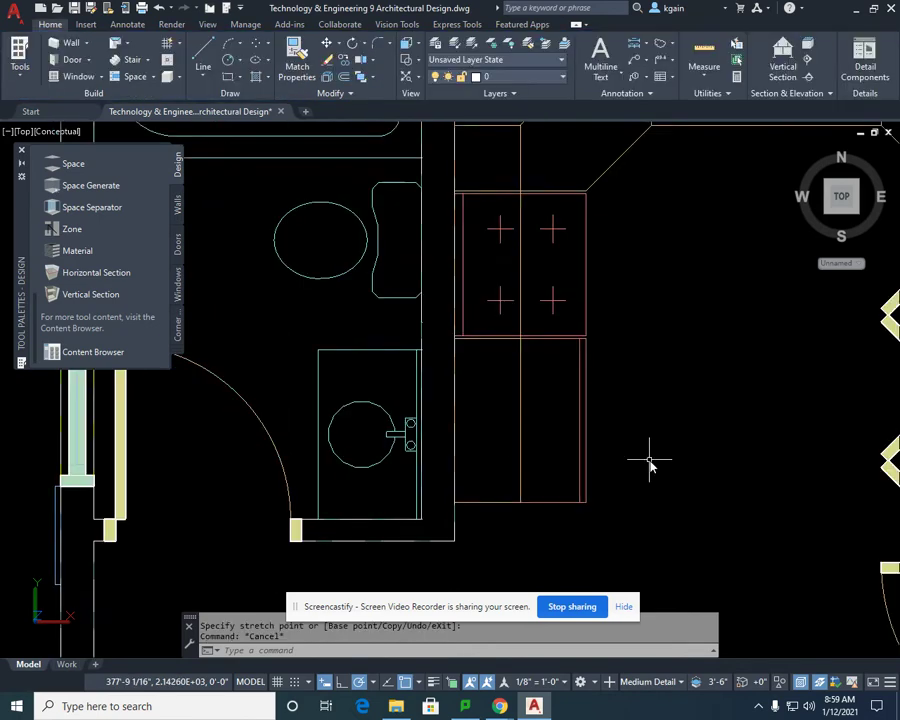
middle_click_drag(644, 464, 584, 482)
Slide the window above the sink along its wall to the sink's midpoint
mouse_move(662, 444)
middle_mouse_down()
mouse_move(630, 420)
mouse_move(562, 295)
middle_mouse_up()
scroll(544, 356, "down", 1)
scroll(544, 356, "up", 1)
mouse_move(544, 356)
middle_mouse_down()
mouse_move(464, 322)
mouse_move(484, 326)
mouse_move(468, 314)
middle_mouse_up()
scroll(444, 304, "up", 1)
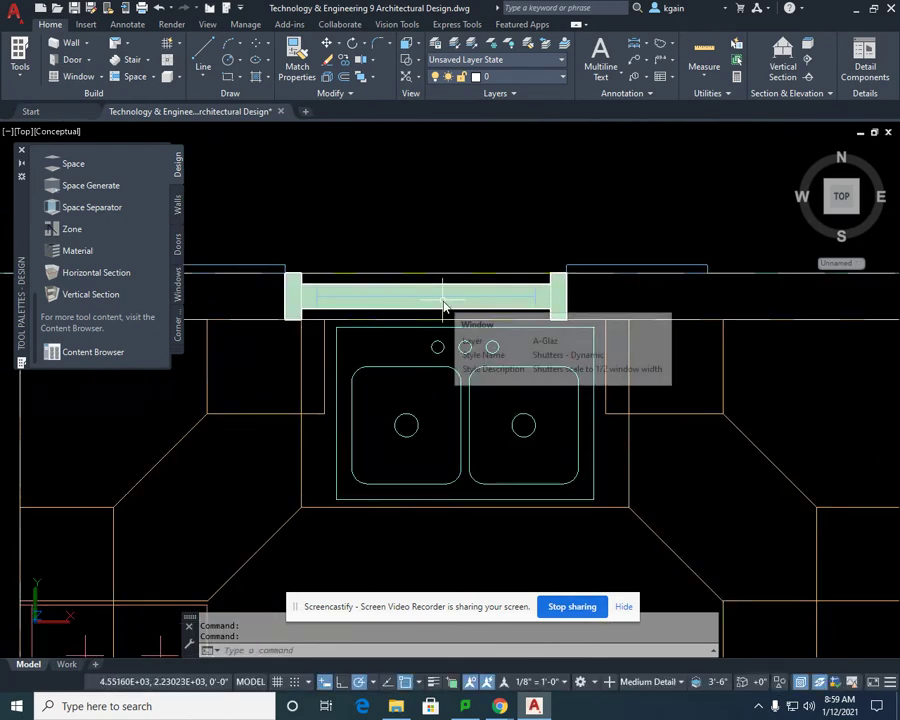
left_click(442, 303)
middle_click_drag(436, 310, 532, 336)
scroll(532, 336, "up", 1)
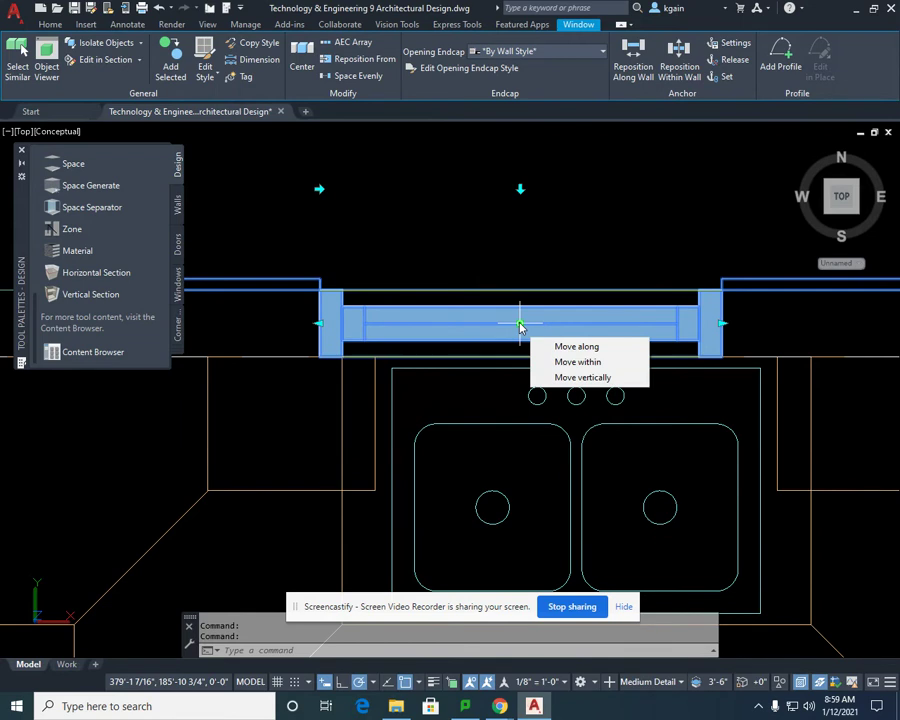
left_click(520, 325)
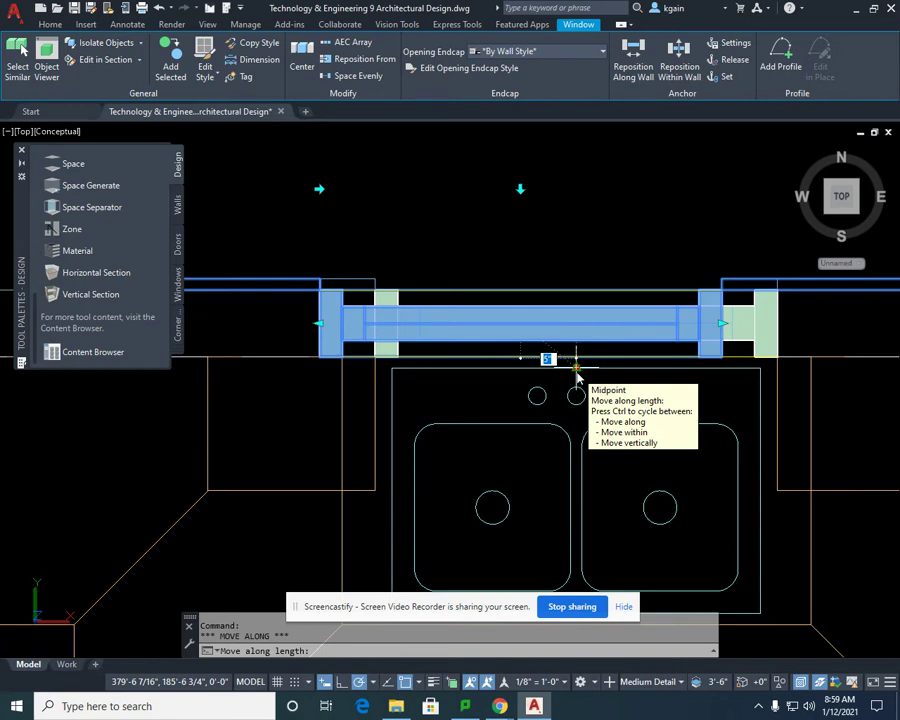
left_click(576, 370)
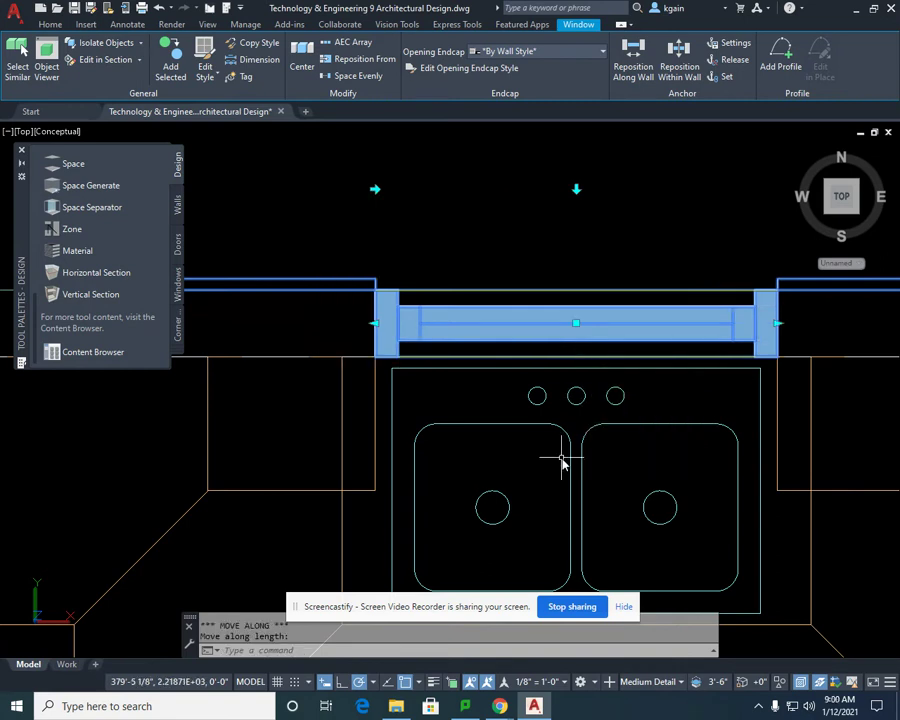
key("Escape")
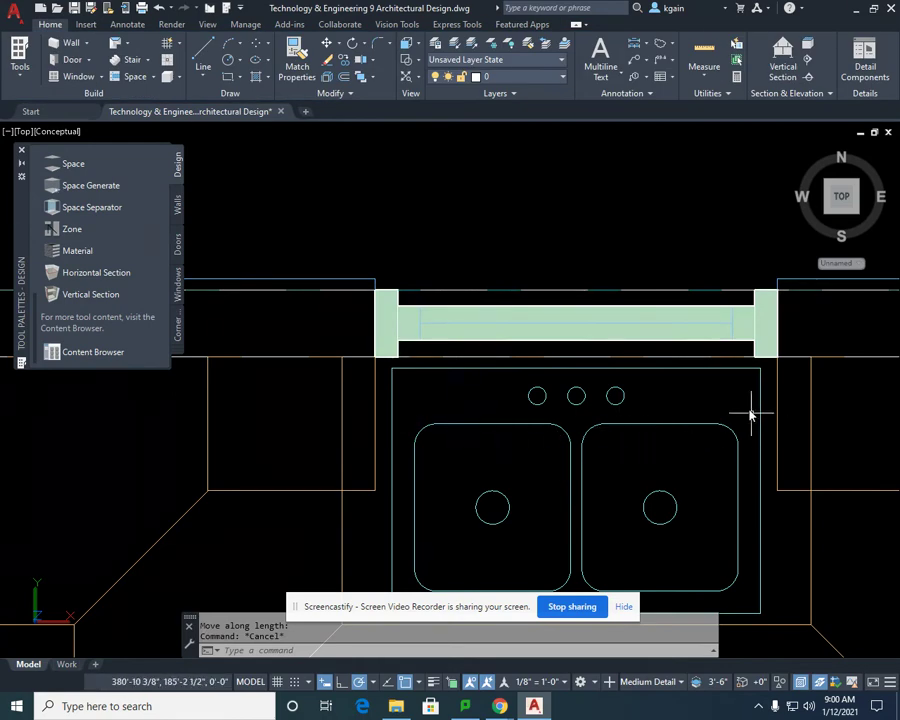
mouse_move(742, 462)
middle_mouse_down()
mouse_move(714, 400)
mouse_move(617, 428)
mouse_move(561, 402)
mouse_move(526, 372)
middle_mouse_up()
scroll(716, 426, "down", 1)
scroll(643, 450, "down", 2)
middle_click_drag(626, 432, 578, 388)
mouse_move(632, 420)
middle_mouse_down()
mouse_move(600, 316)
mouse_move(632, 172)
middle_mouse_up()
key("Escape")
scroll(641, 260, "down", 2)
mouse_move(653, 367)
middle_mouse_down()
mouse_move(619, 239)
mouse_move(600, 341)
mouse_move(564, 277)
mouse_move(546, 343)
mouse_move(540, 314)
mouse_move(532, 322)
middle_mouse_up()
key("Escape")
scroll(575, 310, "down", 2)
scroll(560, 285, "down", 1)
key("Escape")
key("Escape")
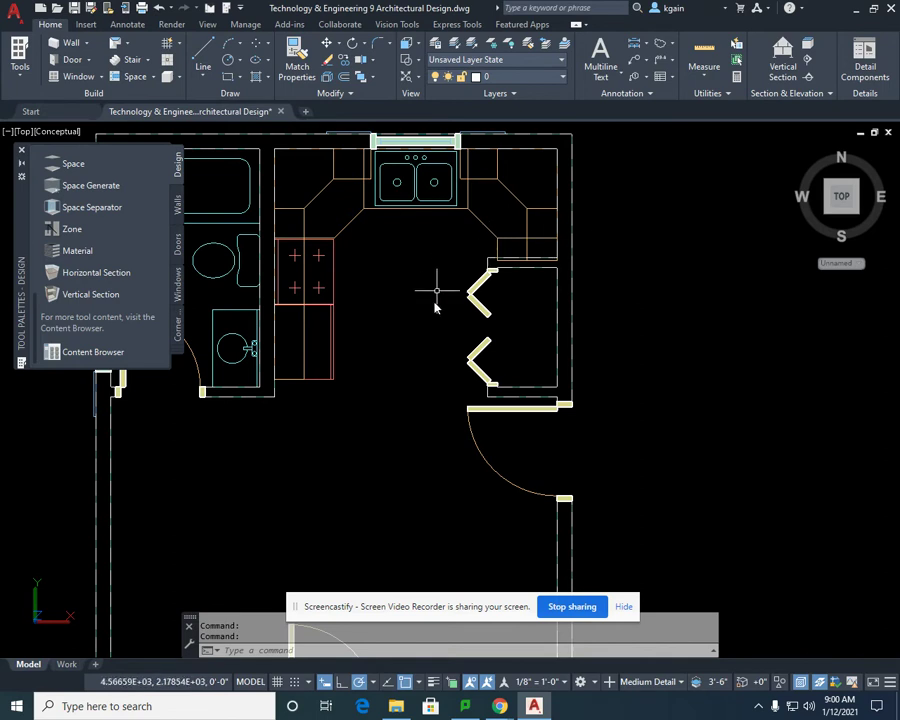
left_click(451, 254)
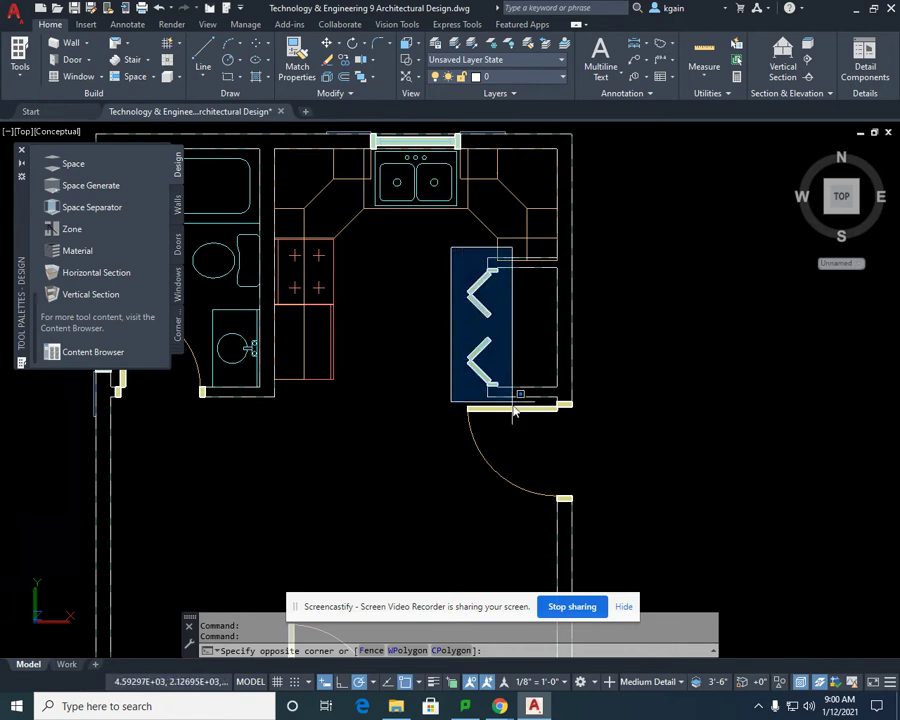
left_click(599, 517)
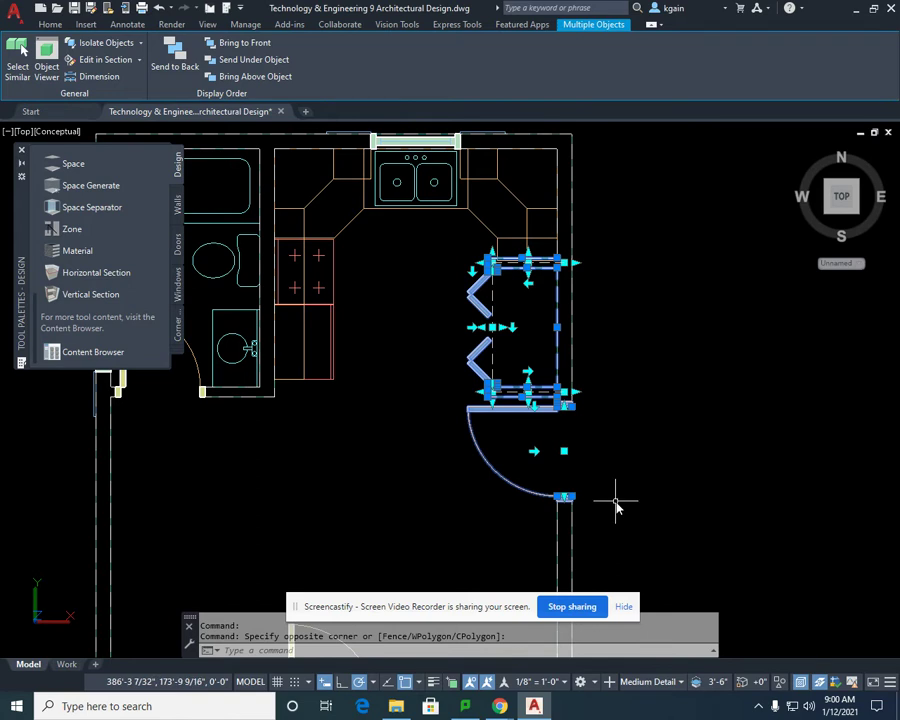
key("Escape")
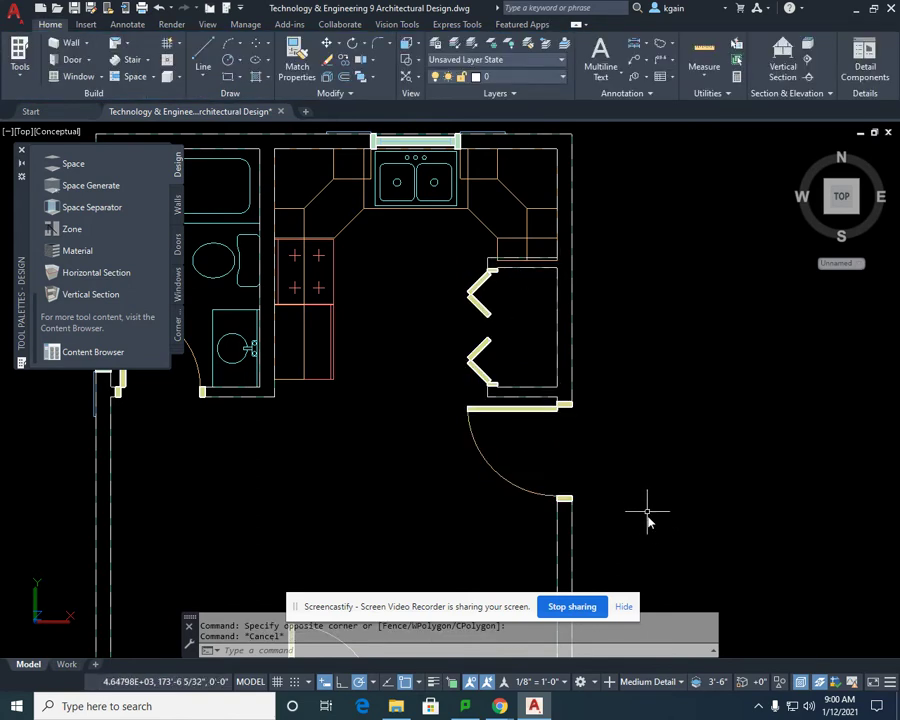
left_click(636, 256)
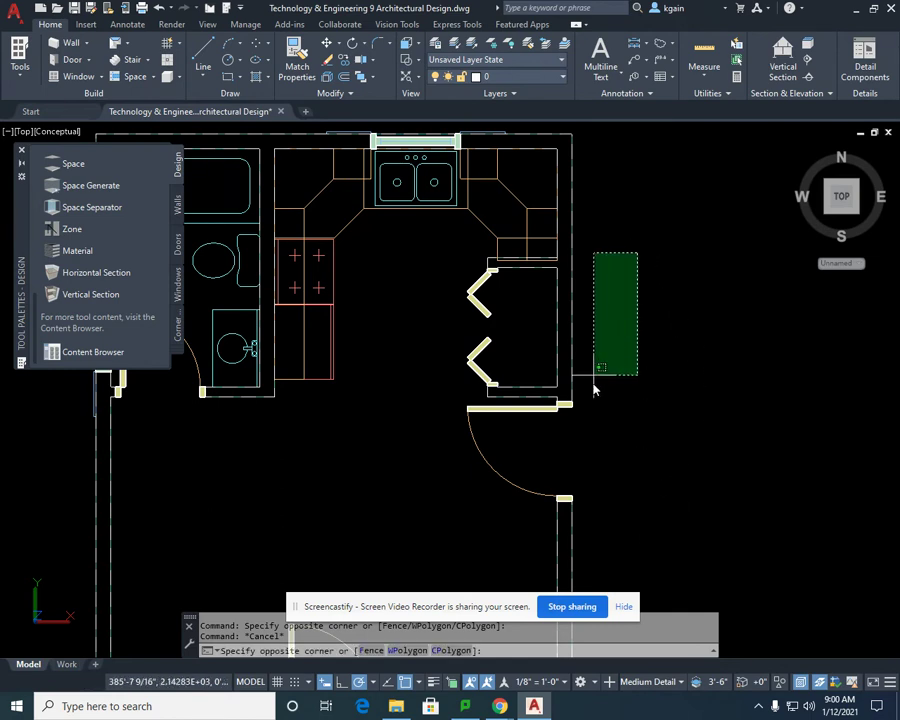
left_click(454, 506)
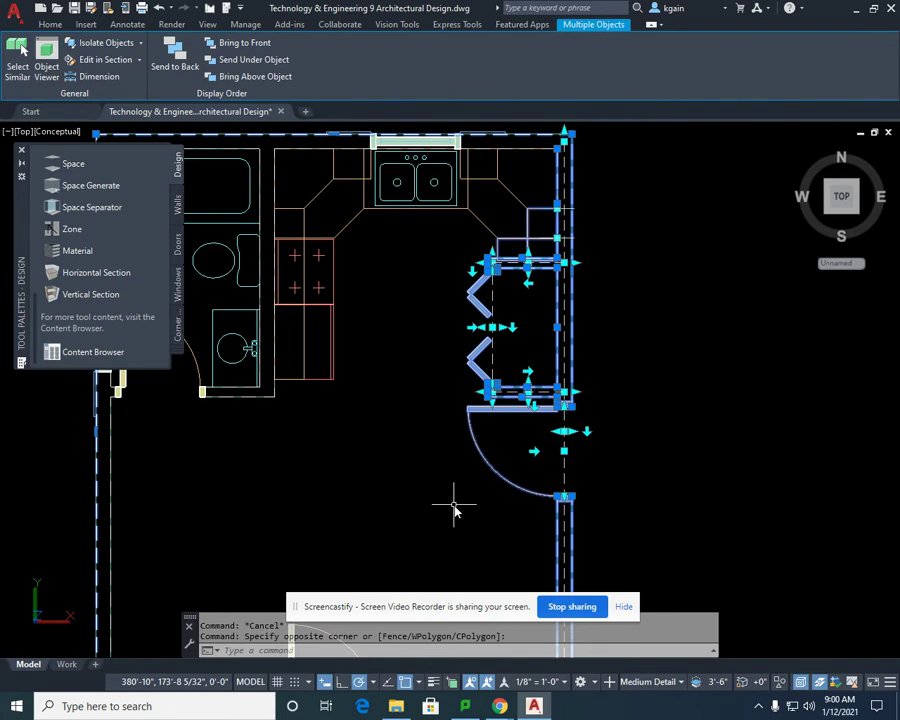
key("Escape")
middle_click_drag(695, 380, 502, 382)
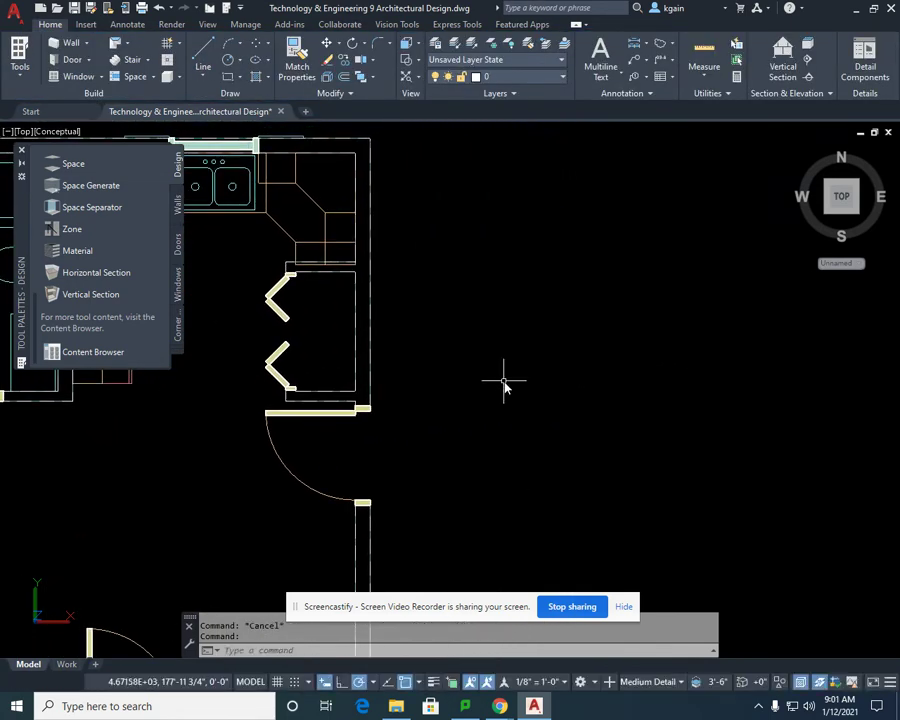
left_click(470, 222)
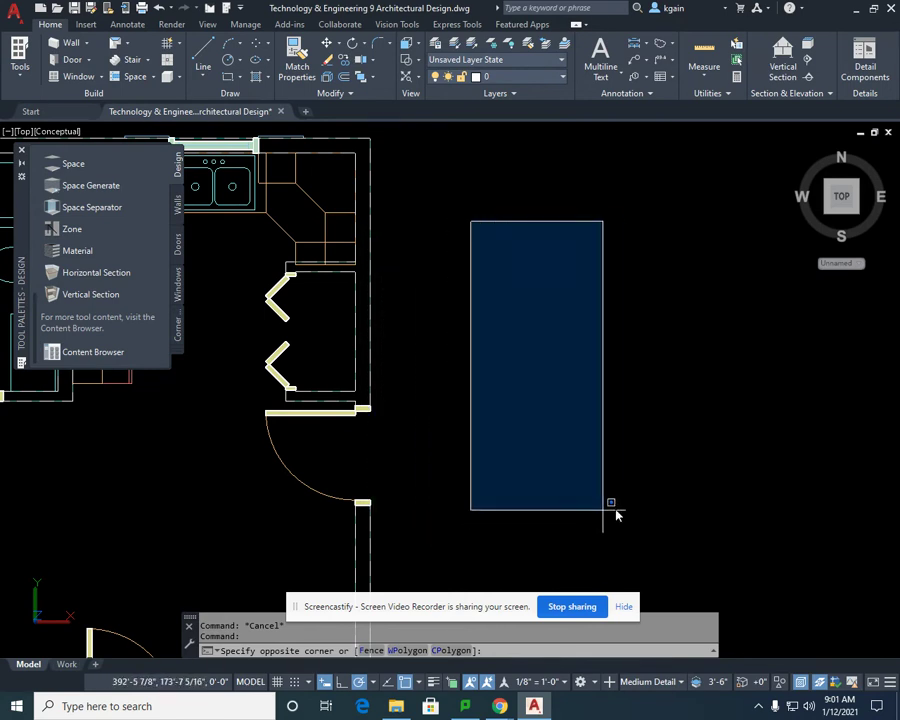
key("Escape")
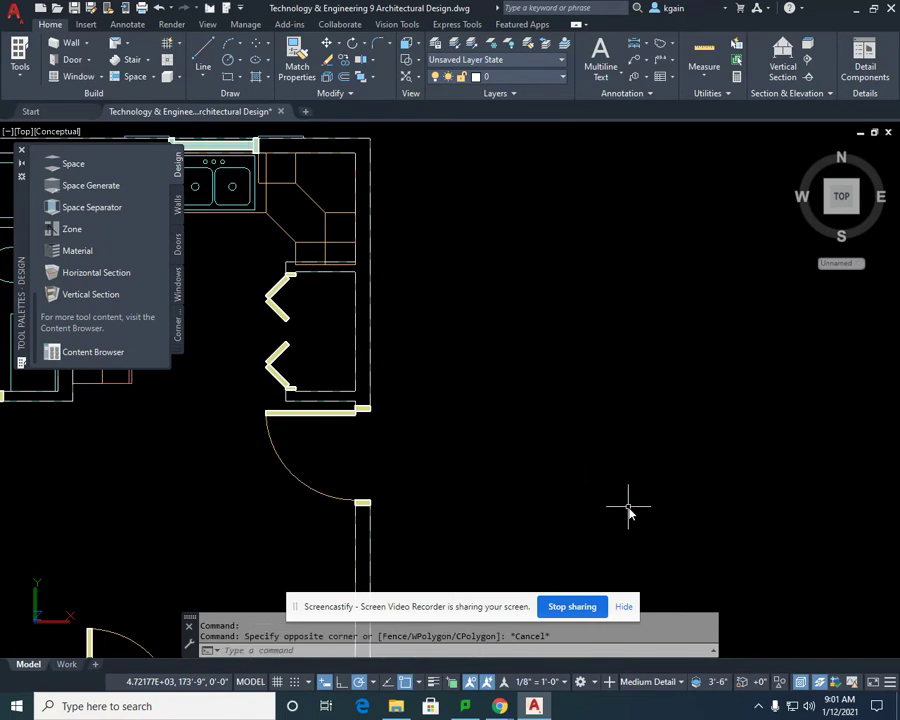
middle_click_drag(386, 350, 507, 288)
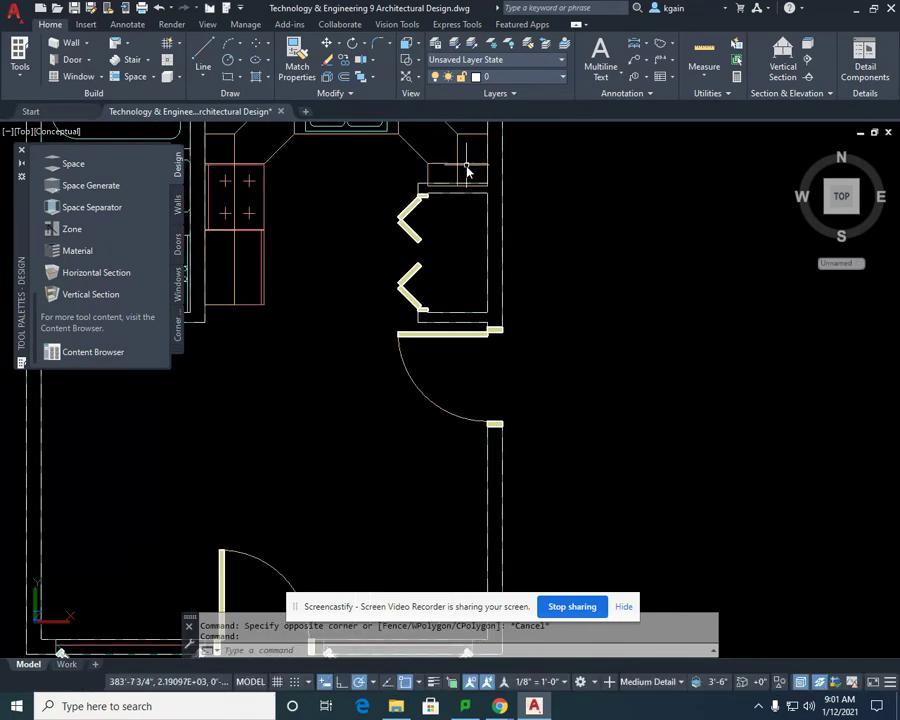
Window-select the closet walls, bifold doors and neighbouring entry door
scroll(462, 207, "up", 4)
middle_click_drag(430, 300, 451, 235)
scroll(379, 403, "down", 2)
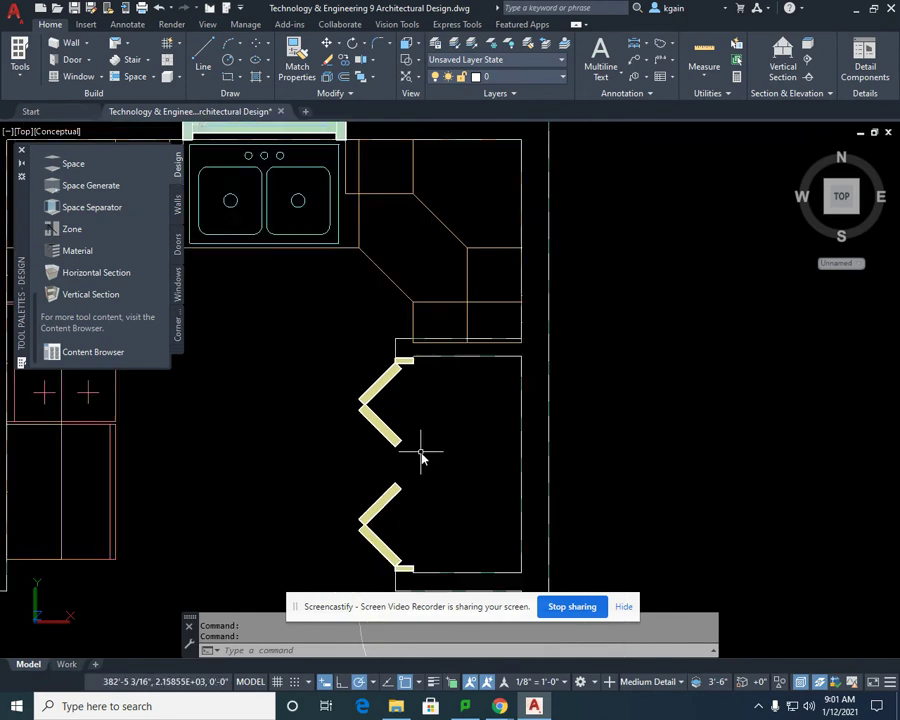
middle_click_drag(418, 454, 408, 293)
scroll(426, 400, "down", 2)
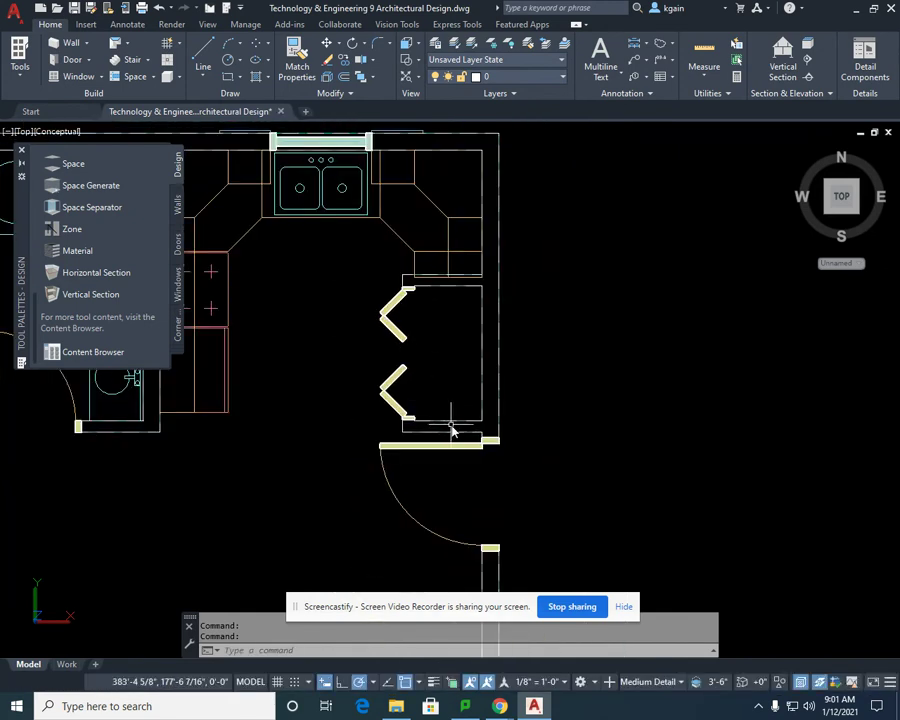
middle_click_drag(456, 448, 449, 408)
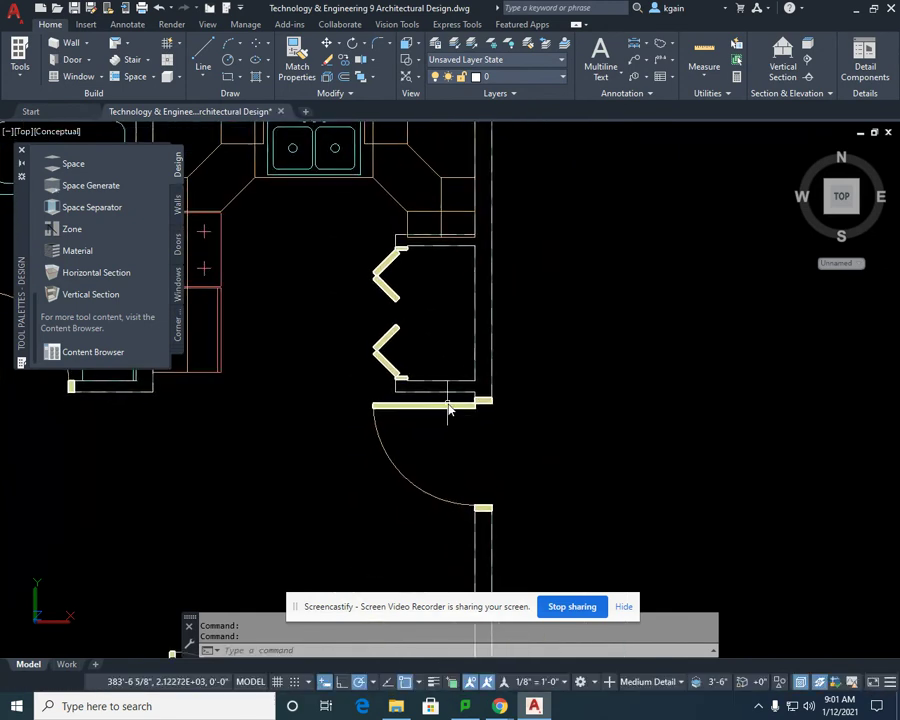
left_click(359, 229)
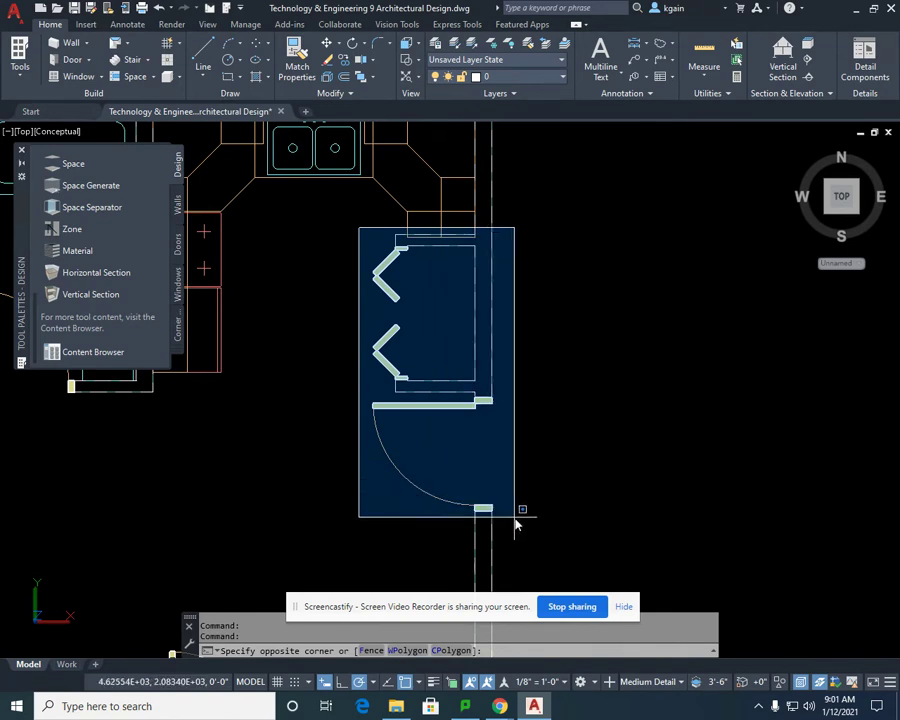
left_click(516, 527)
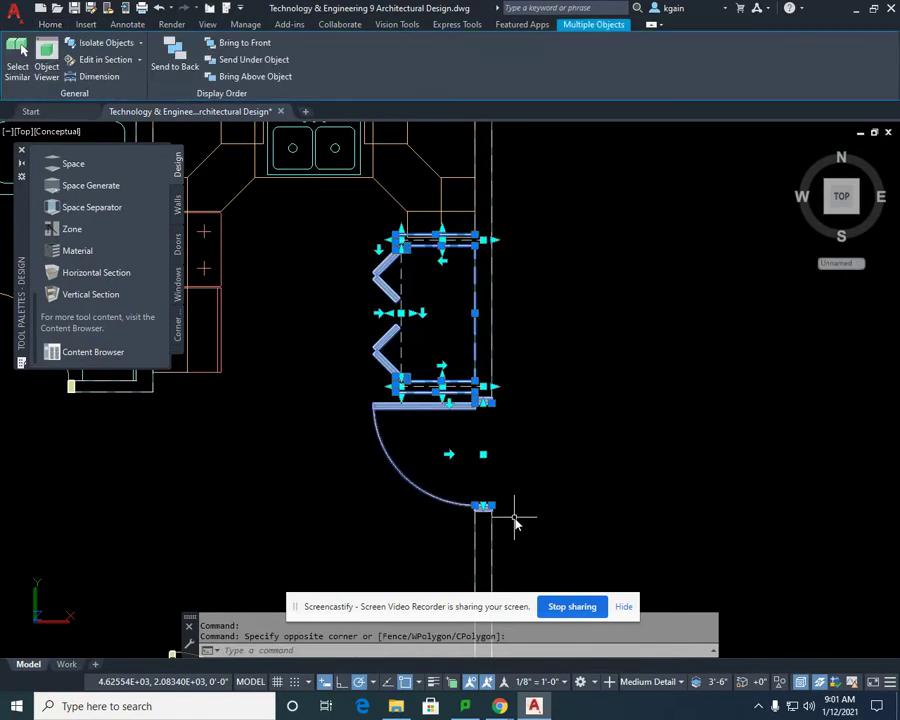
scroll(388, 284, "up", 2)
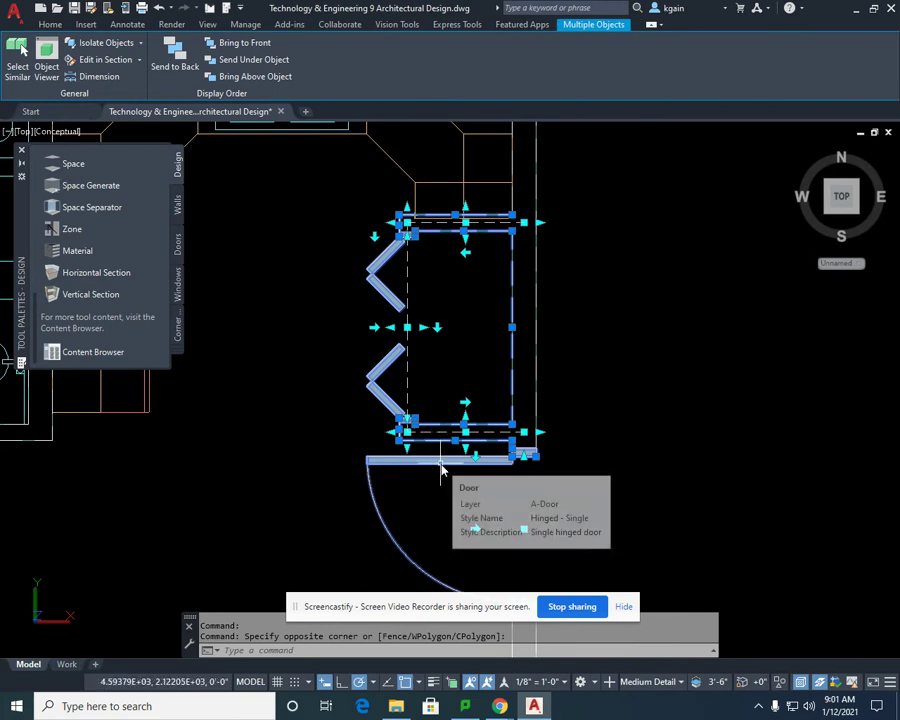
middle_click_drag(589, 276, 597, 320)
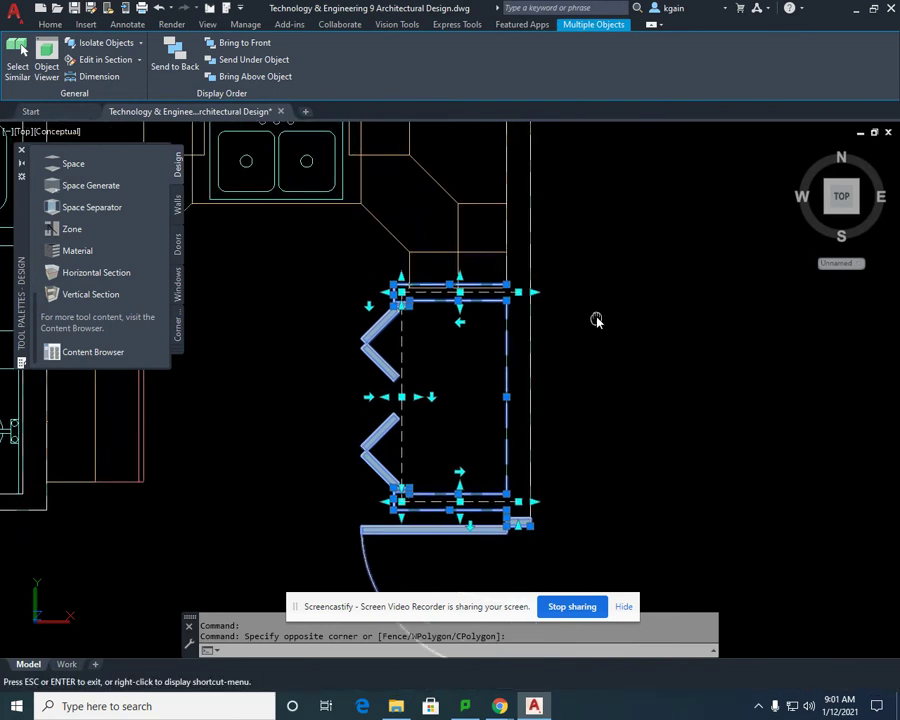
scroll(490, 285, "up", 3)
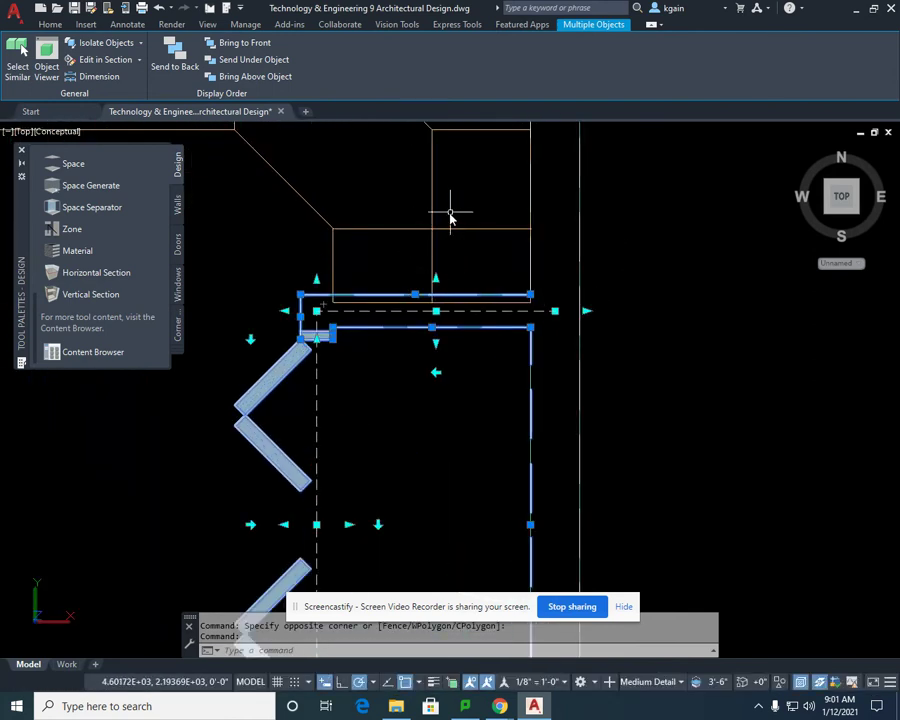
scroll(679, 488, "down", 3)
middle_click_drag(679, 488, 607, 263)
key("Escape")
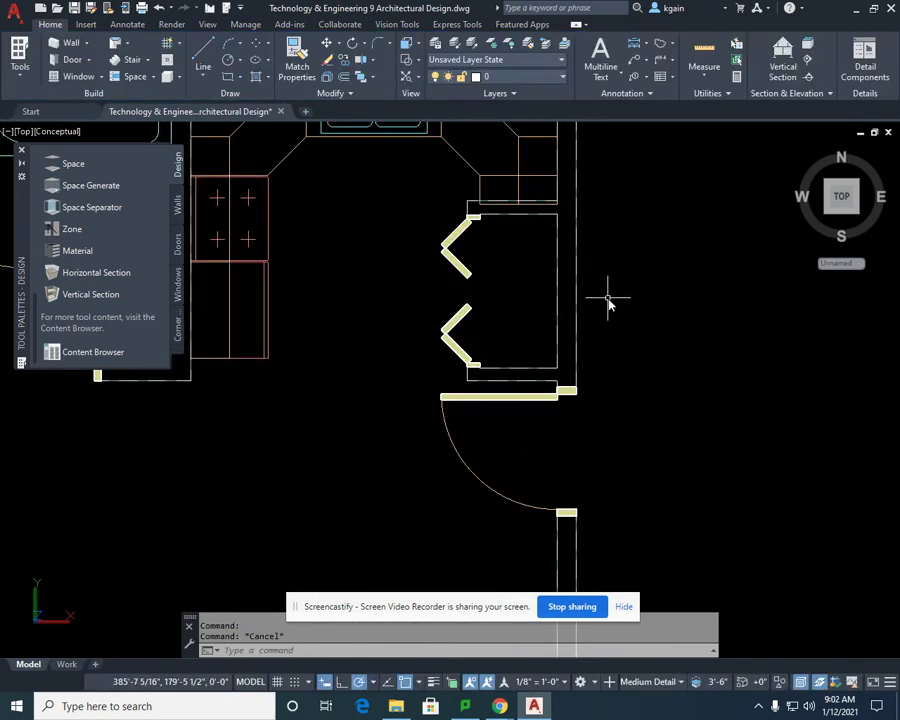
left_click(585, 213)
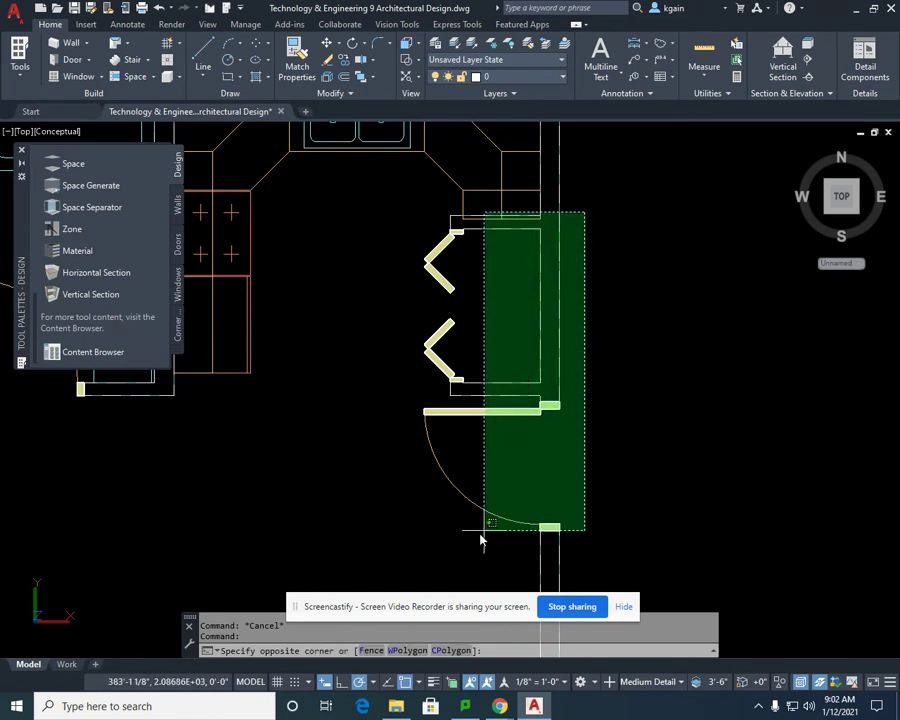
left_click(419, 559)
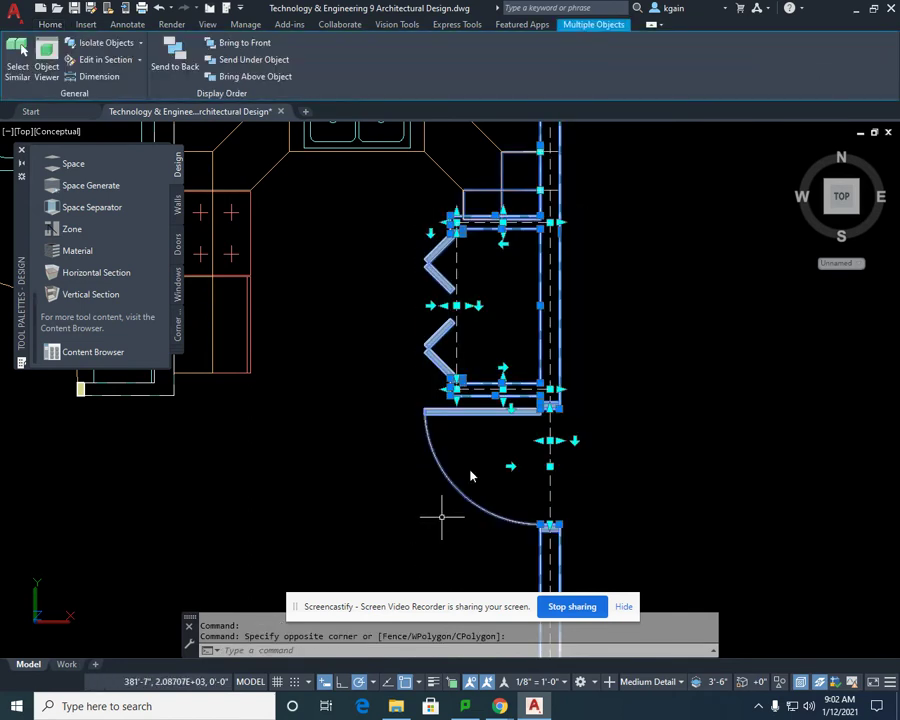
scroll(481, 211, "up", 2)
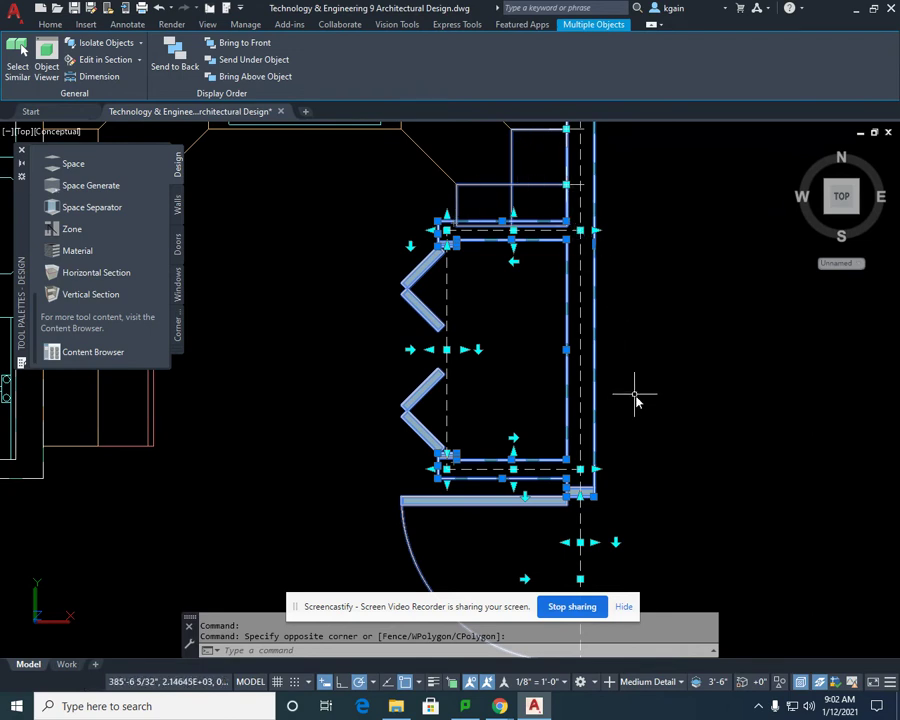
scroll(635, 397, "down", 2)
key("Escape")
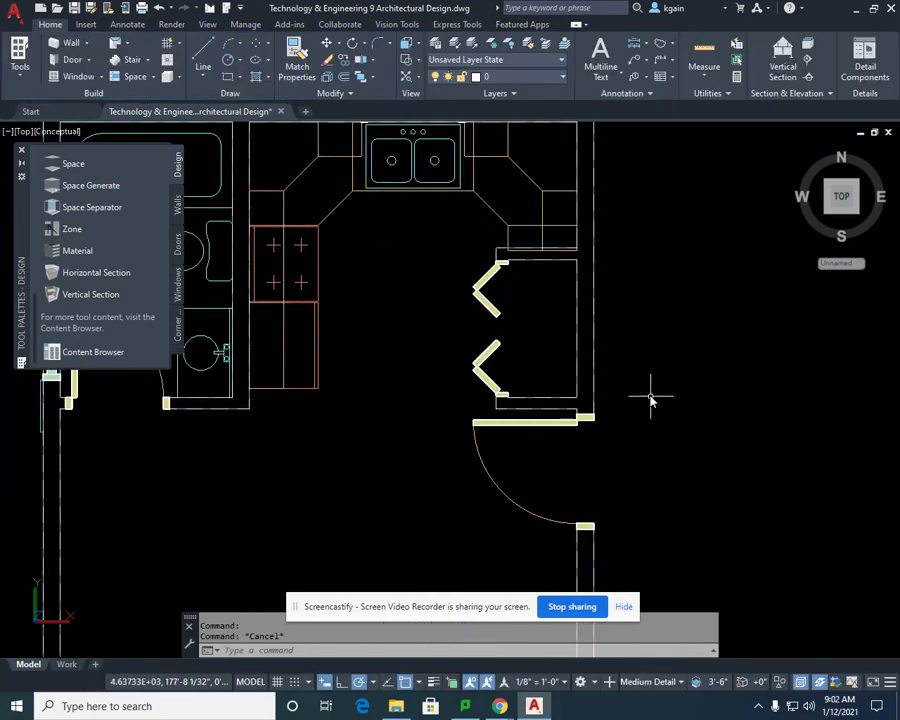
Move the selected closet doors and entry door from the frame endpoint to the wall corner
left_click(464, 244)
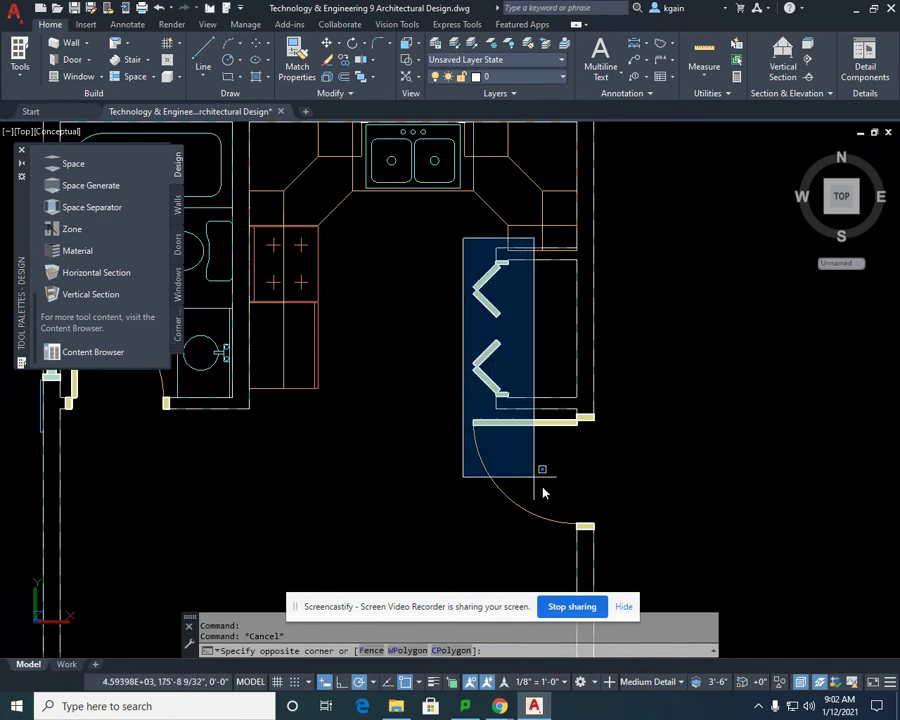
left_click(627, 542)
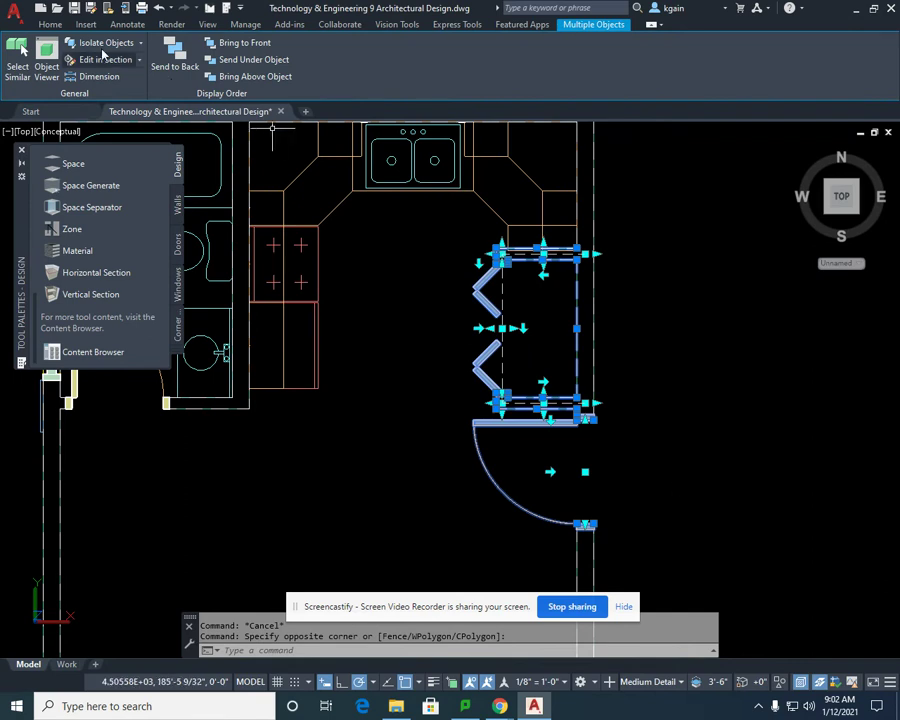
left_click(51, 25)
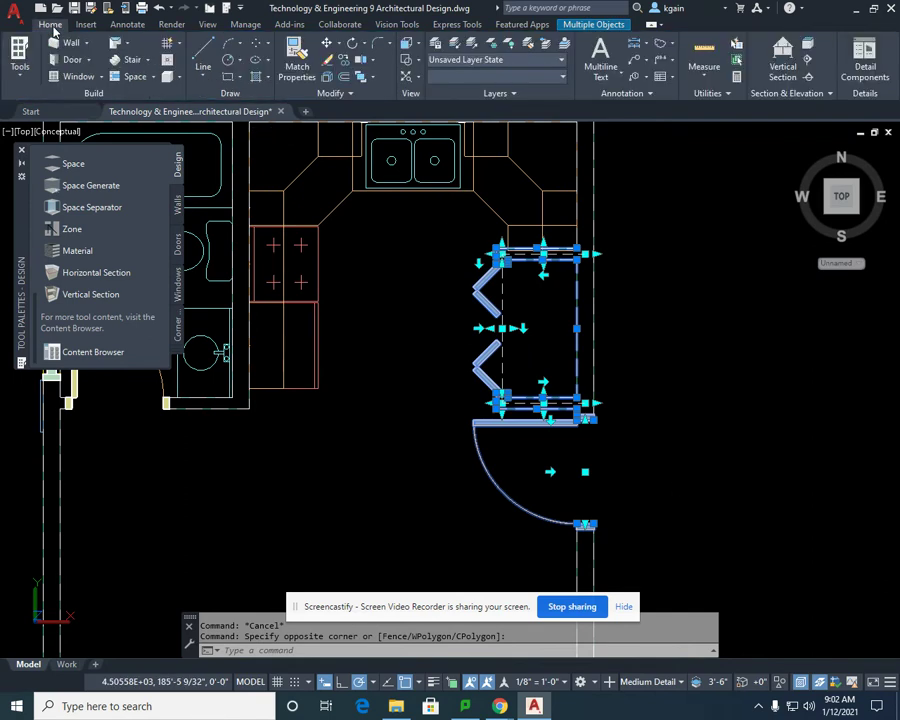
left_click(326, 44)
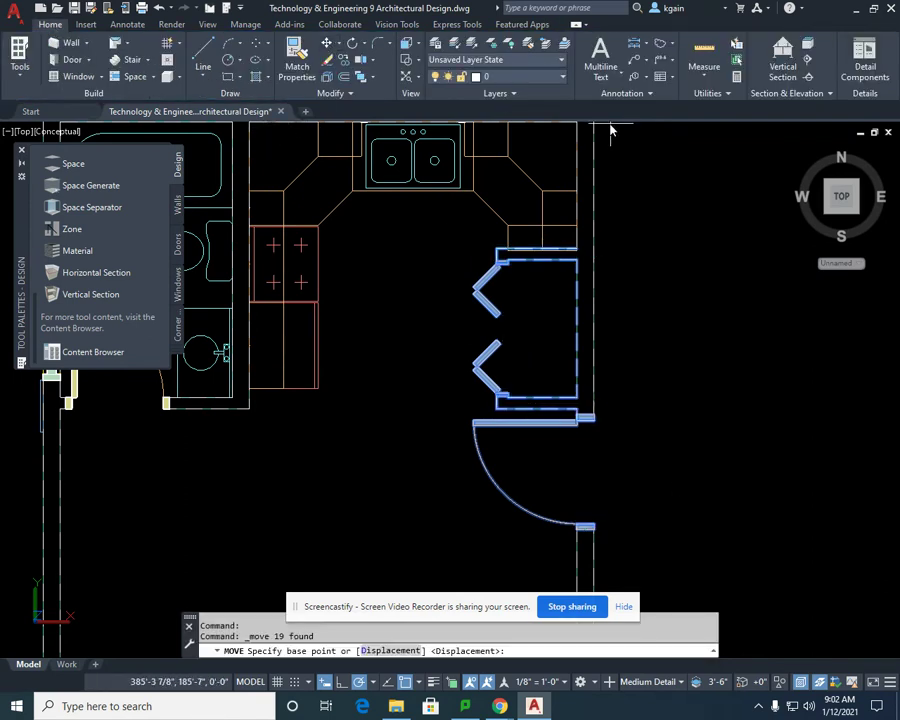
scroll(560, 243, "up", 2)
scroll(595, 270, "up", 5)
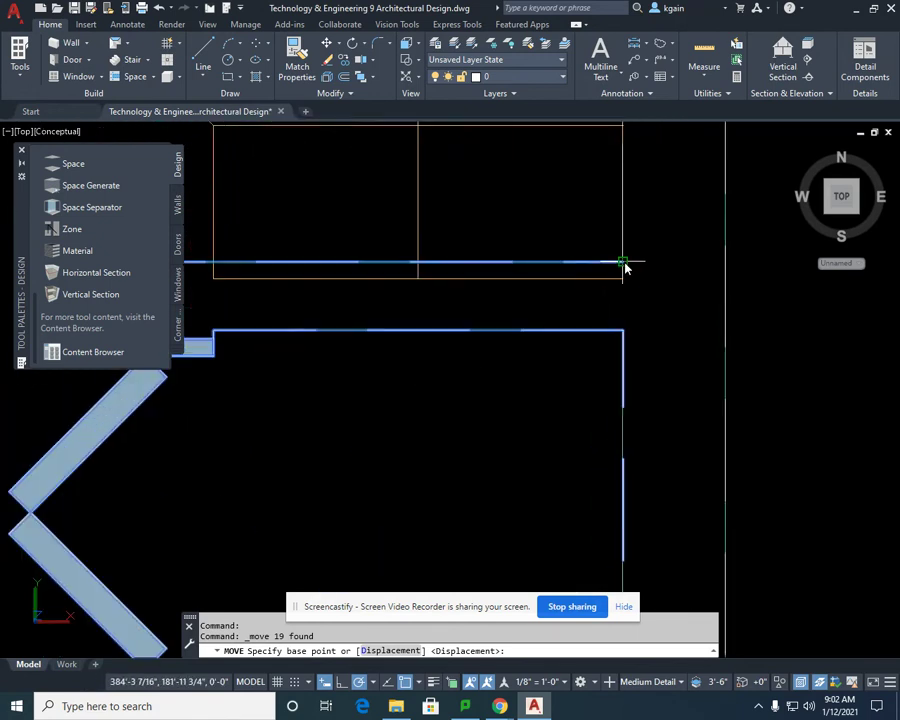
left_click(622, 262)
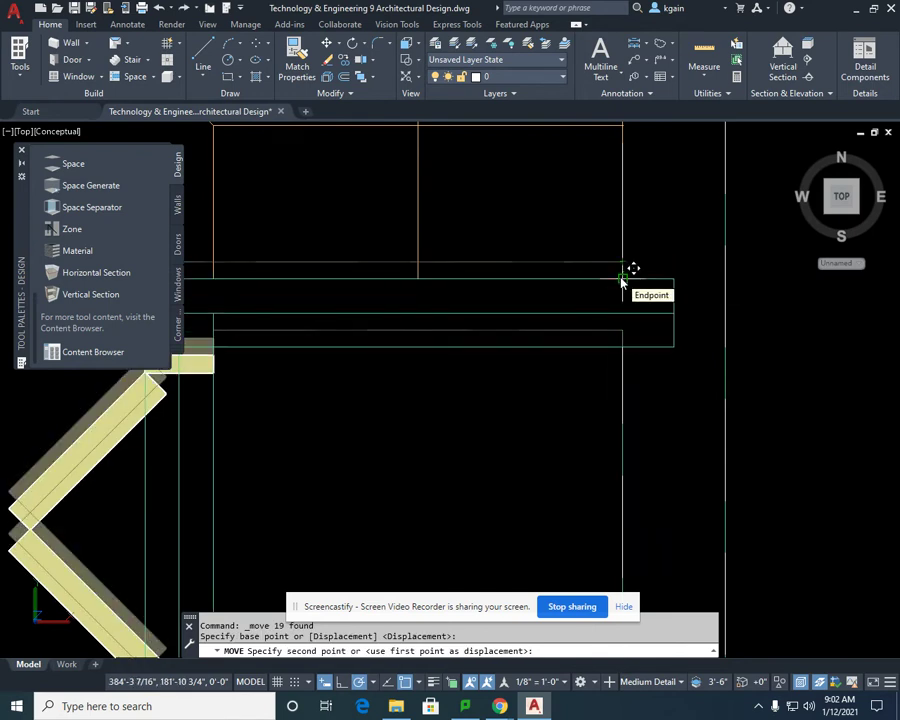
left_click(622, 279)
Pan out to view the surrounding rooms and the sink area
scroll(810, 397, "down", 5)
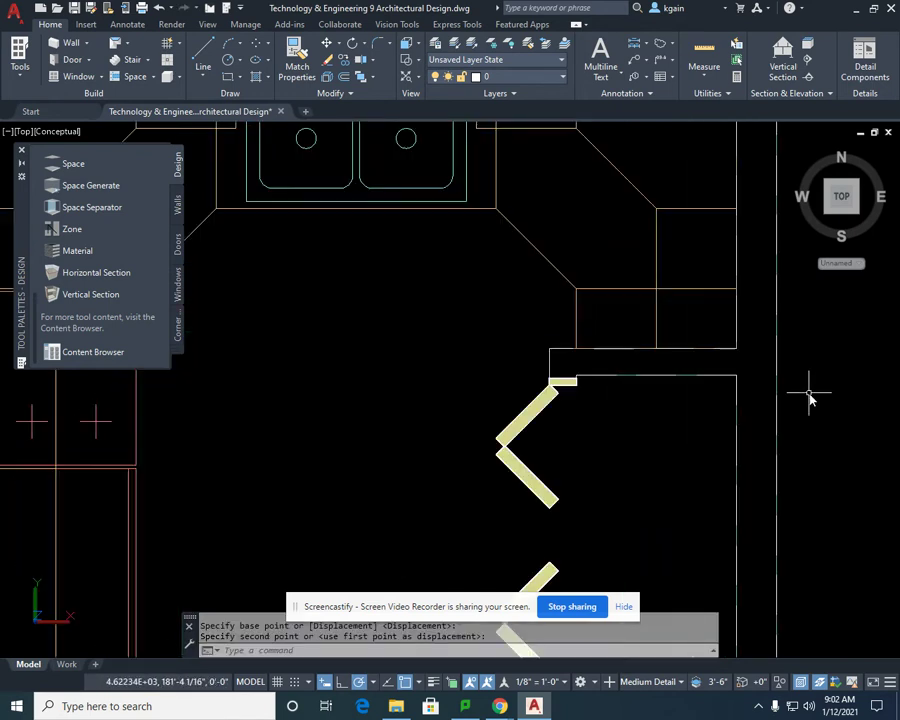
middle_click_drag(810, 397, 800, 388)
scroll(757, 267, "down", 2)
mouse_move(757, 267)
middle_mouse_down()
mouse_move(726, 237)
mouse_move(690, 231)
mouse_move(678, 285)
mouse_move(678, 237)
mouse_move(670, 348)
middle_mouse_up()
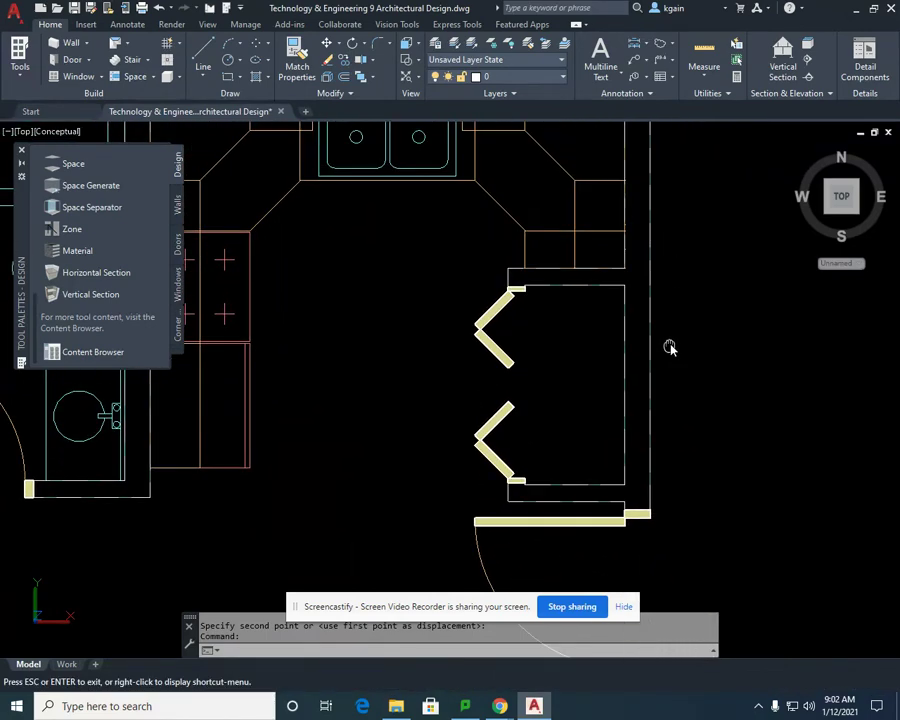
middle_click_drag(482, 274, 558, 354)
middle_click_drag(508, 203, 515, 243)
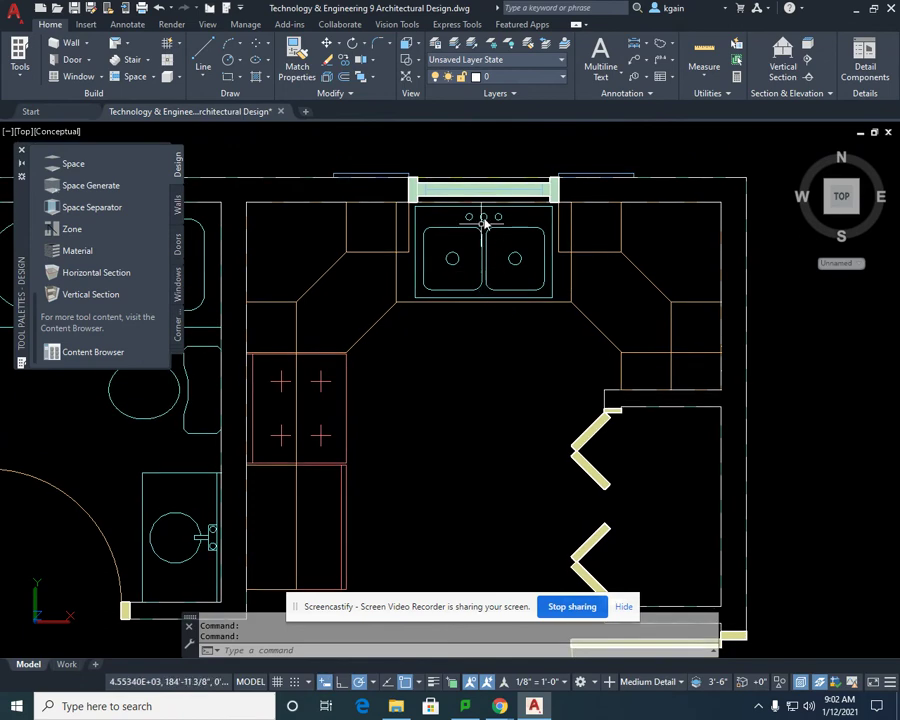
Orbit the floor plan into an isometric 3D view and exit to the shaded model
scroll(504, 303, "down", 3)
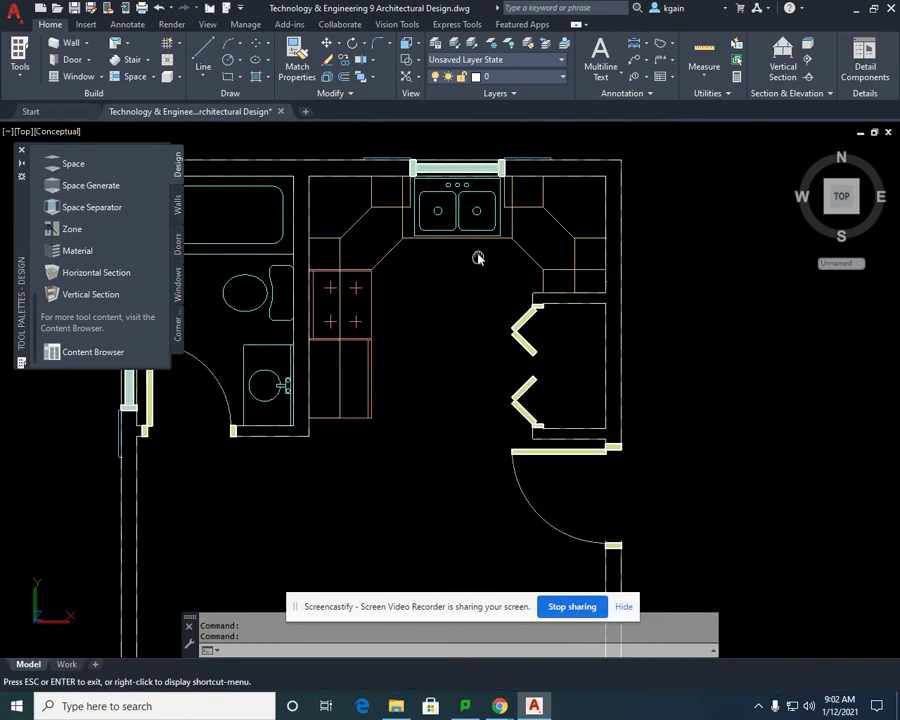
middle_click_drag(502, 256, 472, 290)
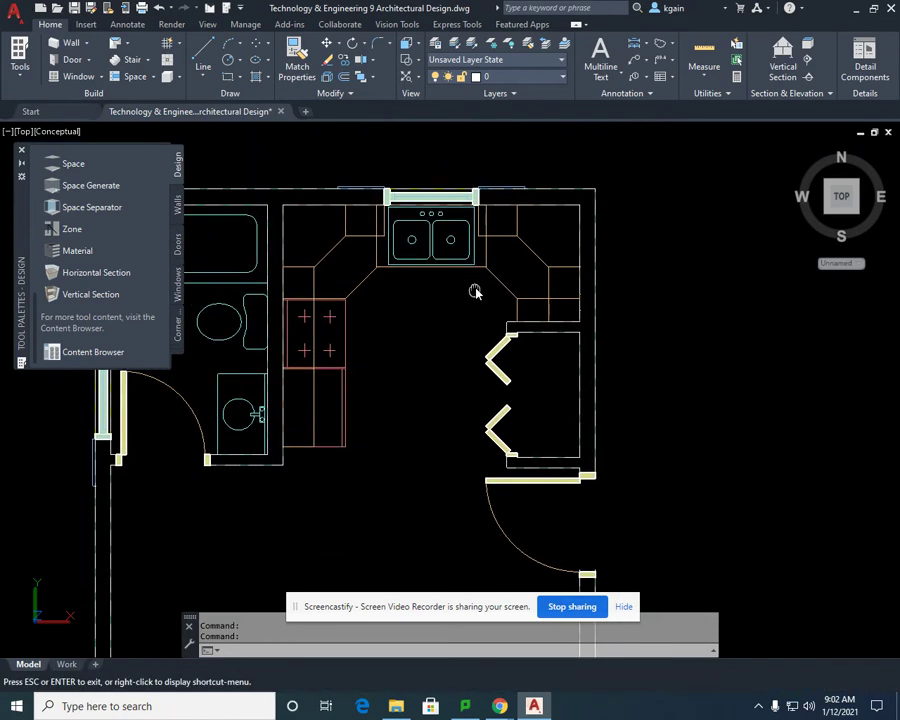
left_click(420, 45)
left_click(455, 355)
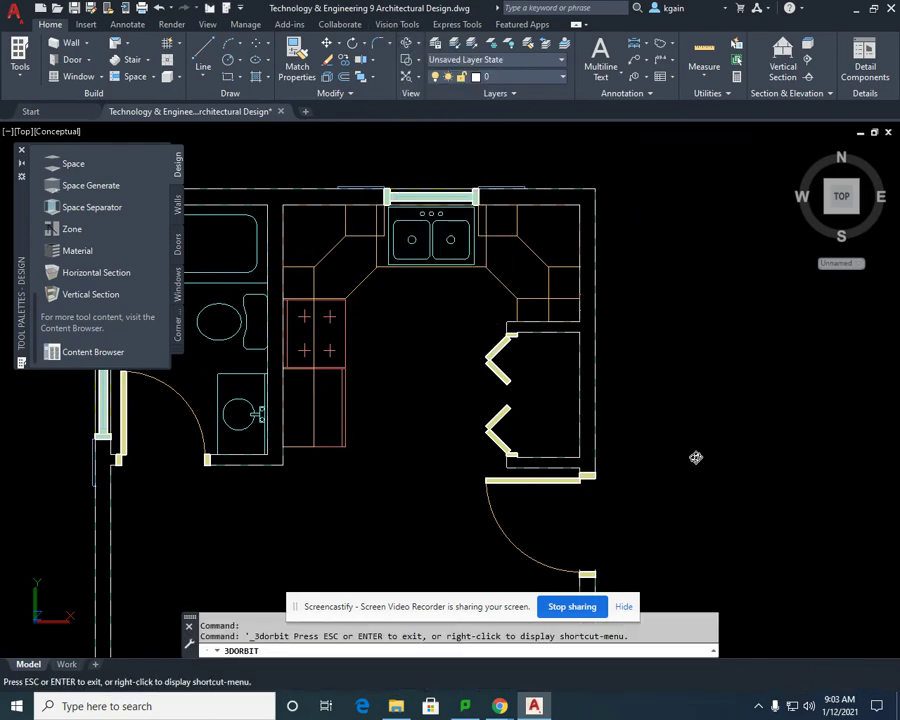
left_click_drag(696, 457, 432, 343)
right_click(432, 343)
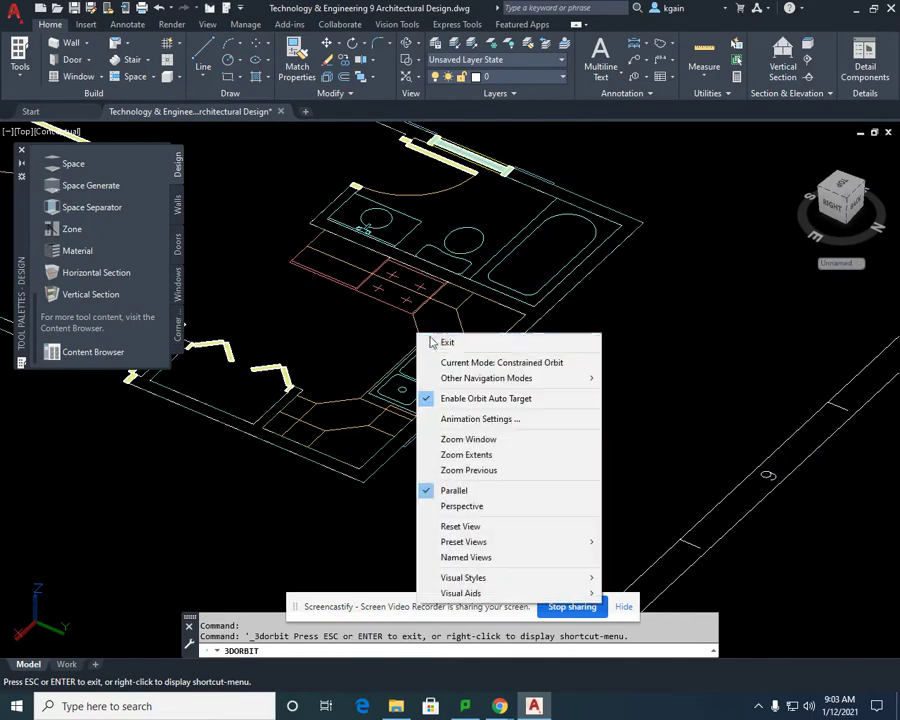
left_click(440, 342)
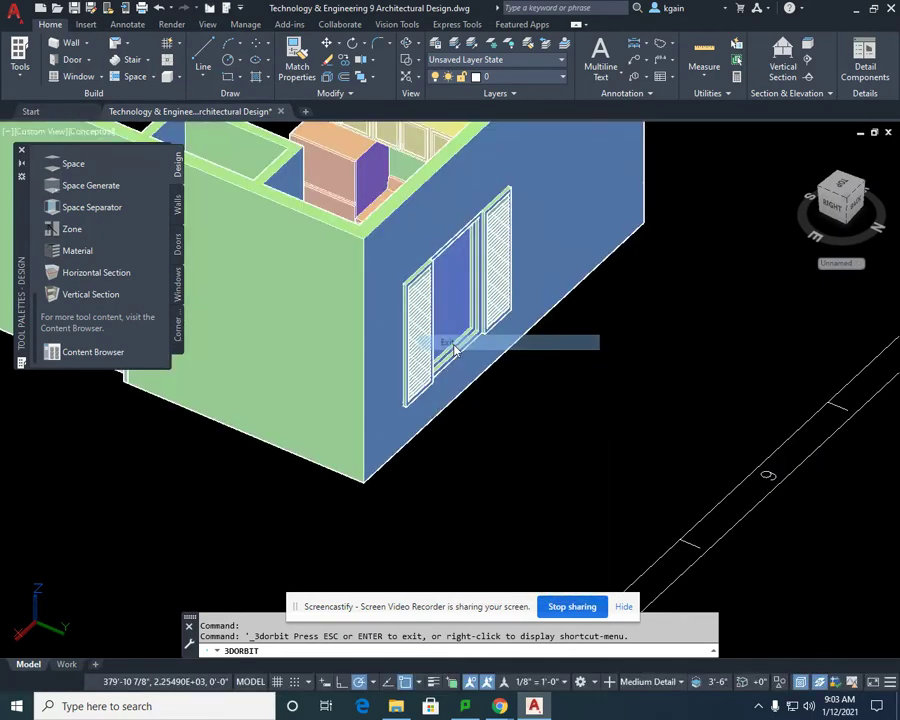
Orbit and zoom to look at the sink wall with its window and cabinets
left_click(407, 48)
left_click_drag(460, 362, 532, 380)
scroll(423, 359, "up", 2)
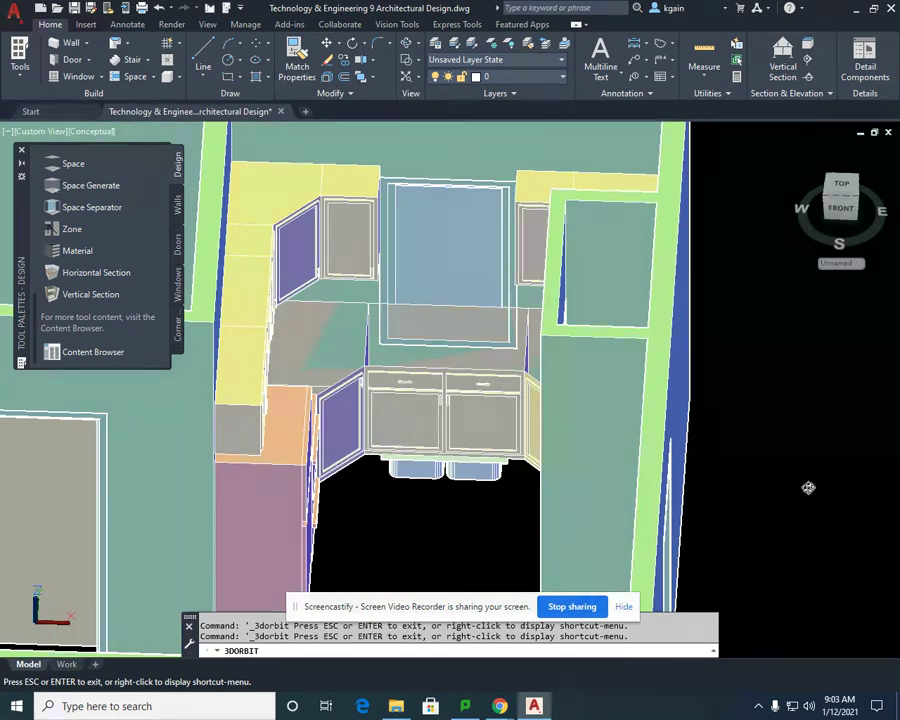
key("Escape")
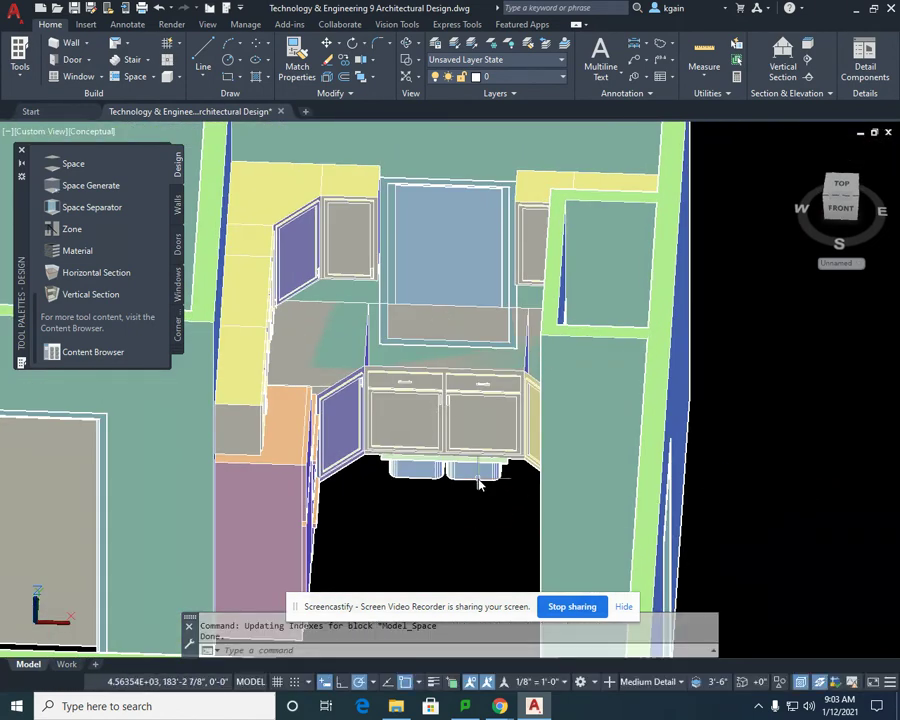
left_click(488, 490)
key("Escape")
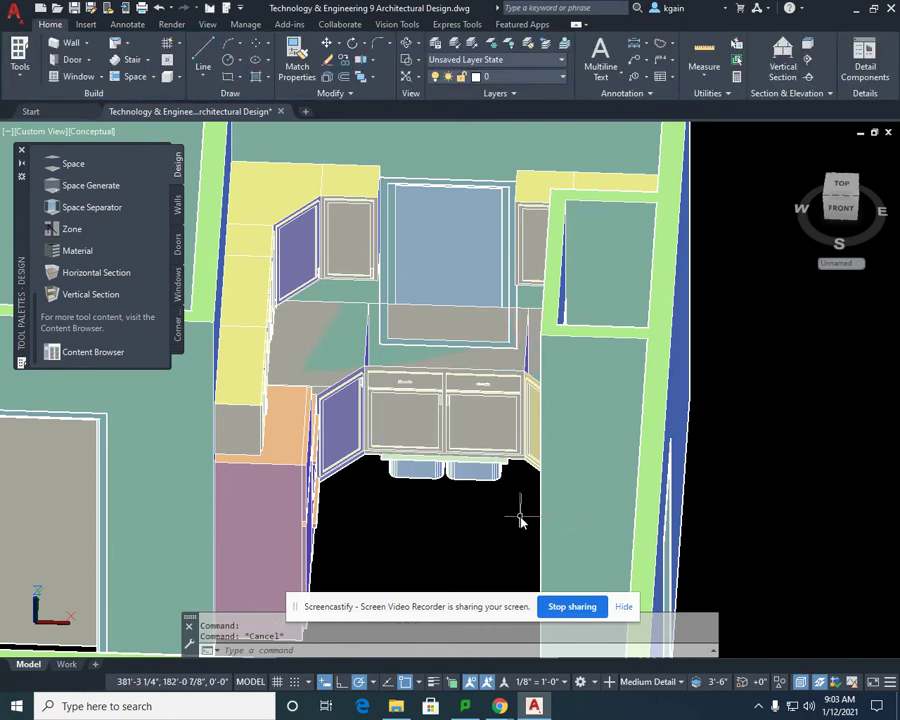
Open the Properties of the shuttered window above the sink, then close them
left_click(507, 198)
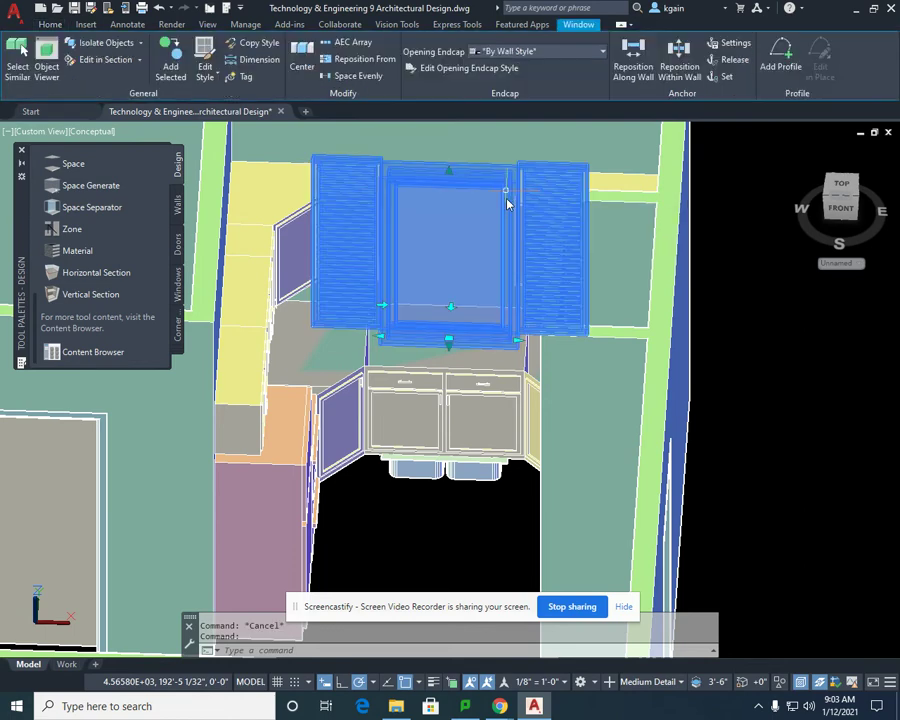
right_click(512, 277)
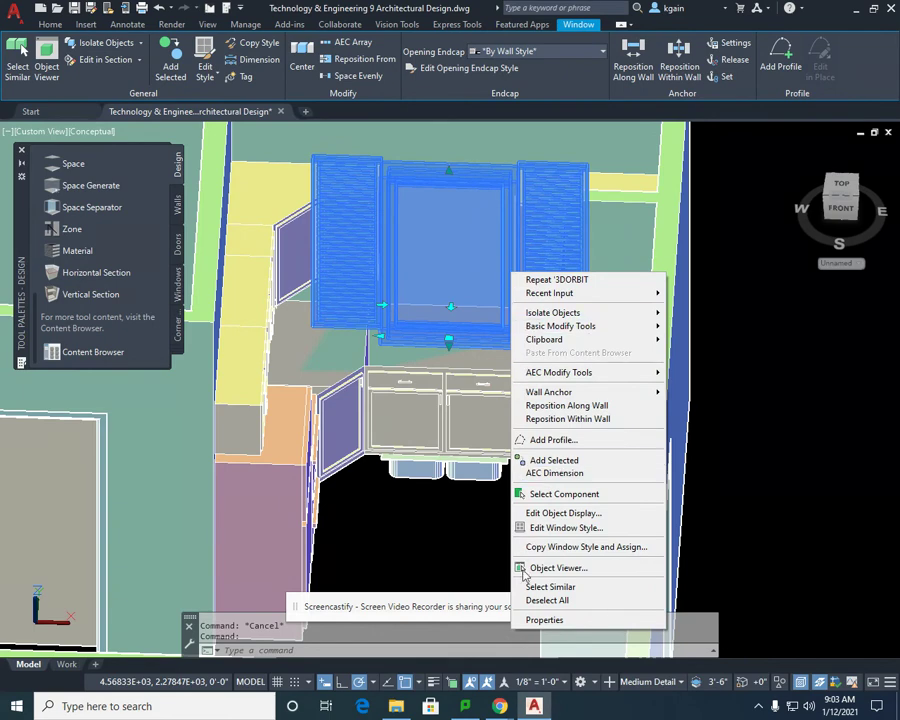
left_click(542, 621)
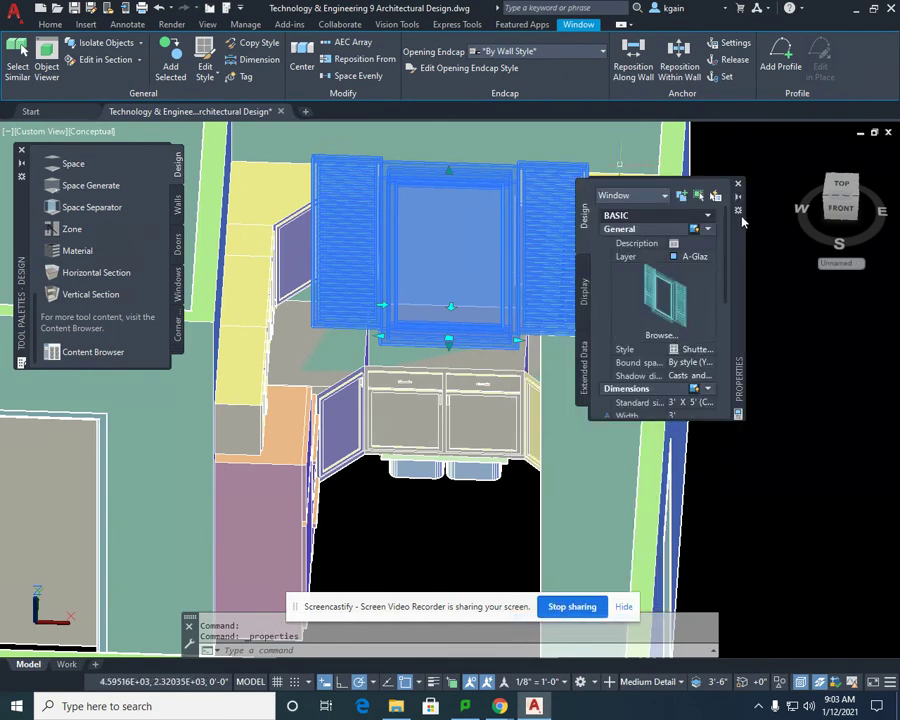
left_click(738, 184)
key("Escape")
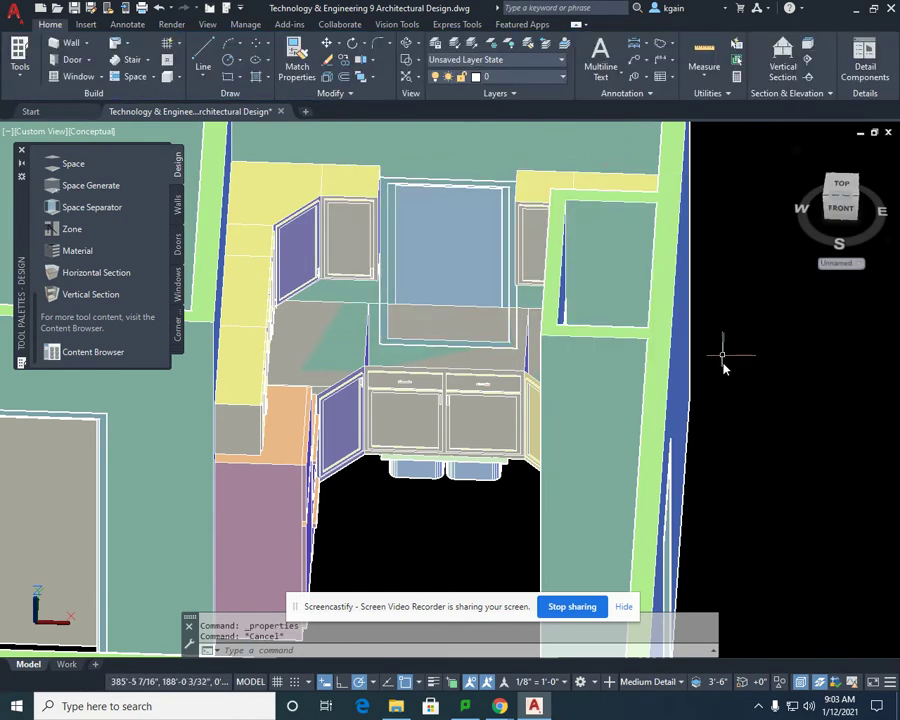
Change the window's Height to 36 in the Properties palette
double_click(507, 270)
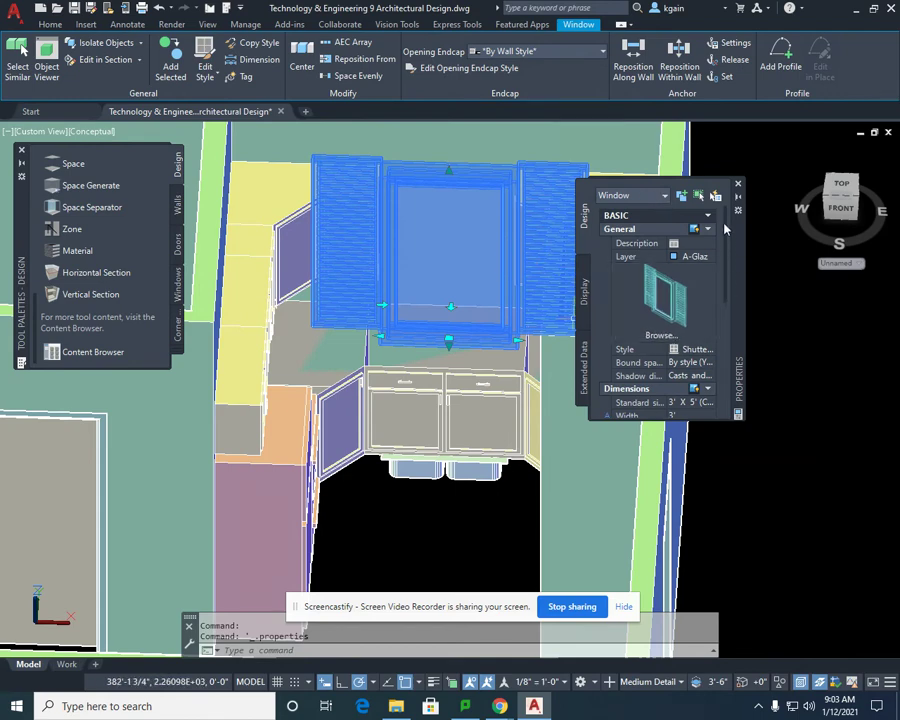
left_click_drag(729, 219, 720, 256)
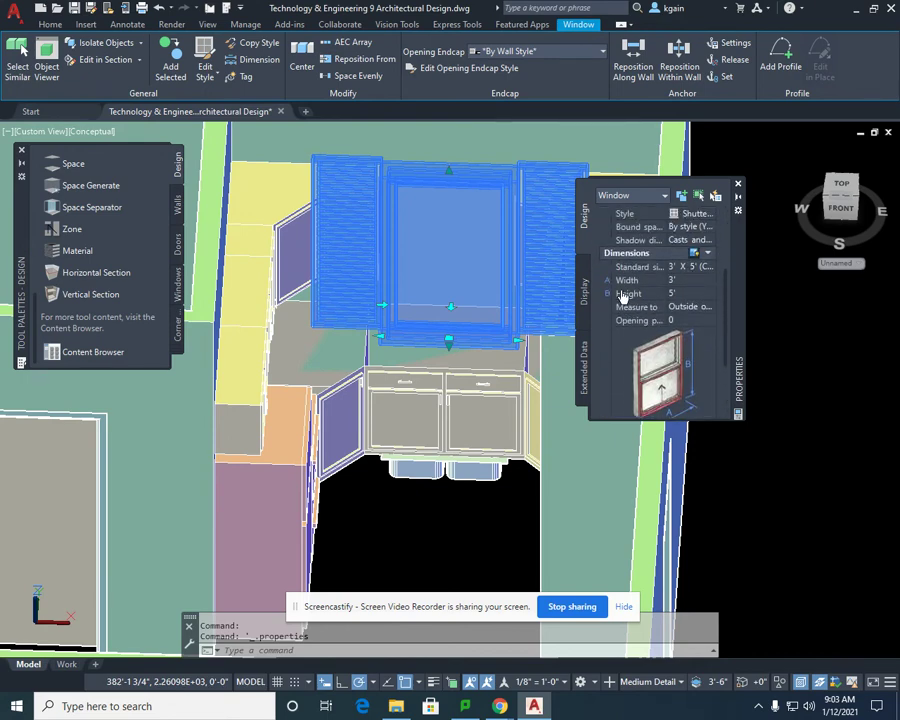
left_click(676, 295)
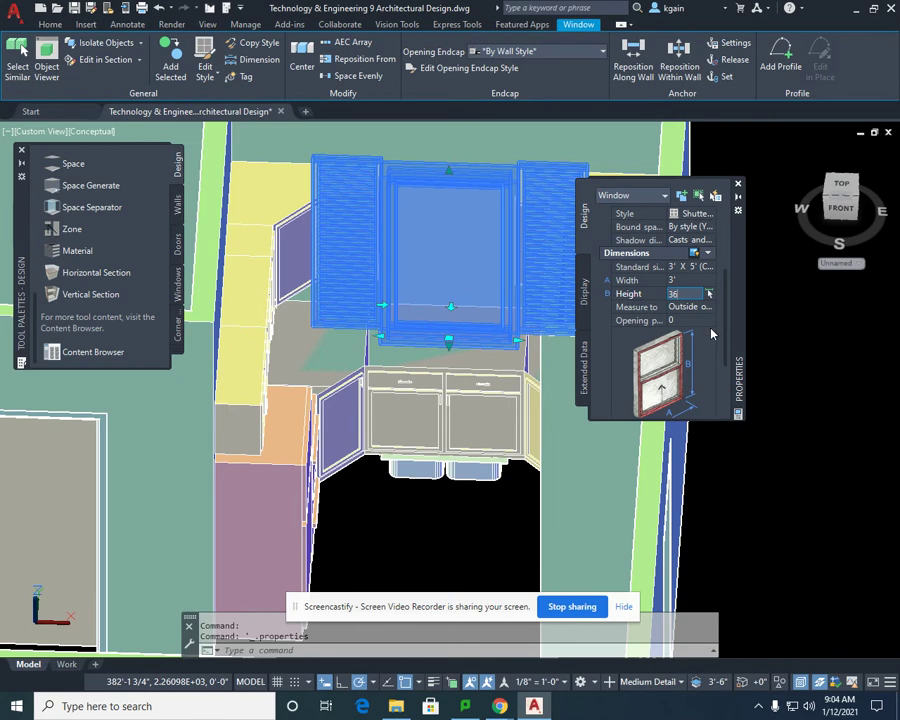
type("36")
key("Return")
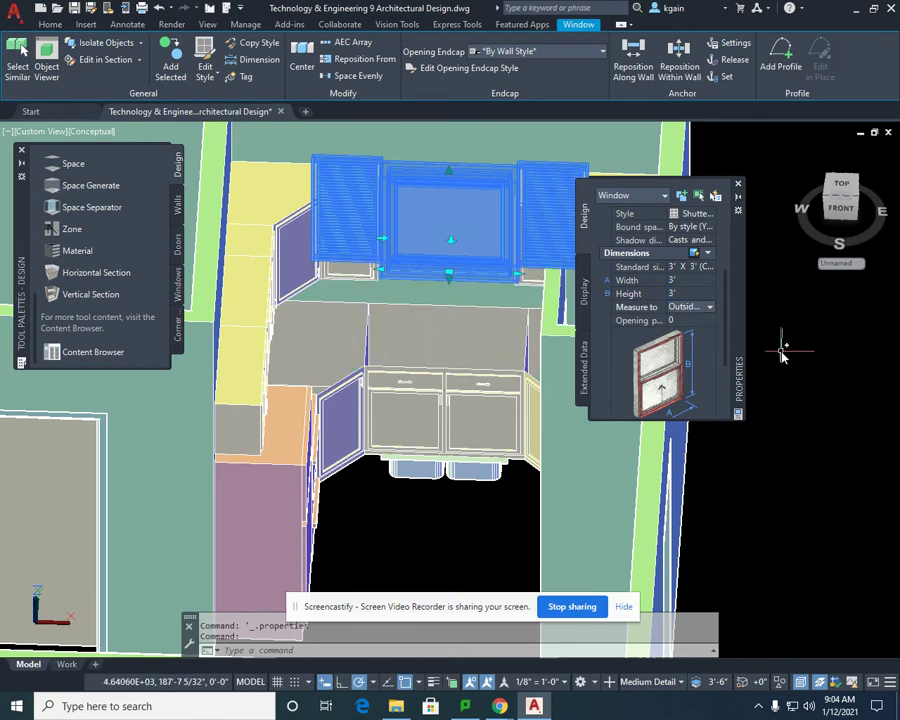
key("Escape")
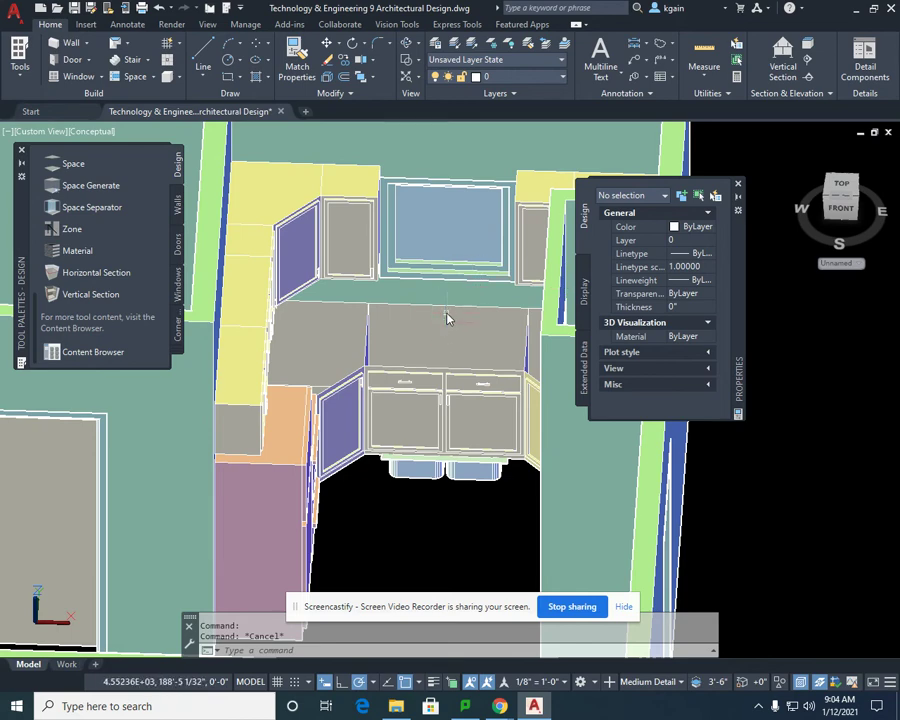
Close the Properties panel and orbit the kitchen model to a new angle
middle_click_drag(454, 309, 385, 307)
left_click_drag(385, 307, 357, 307)
key("Escape")
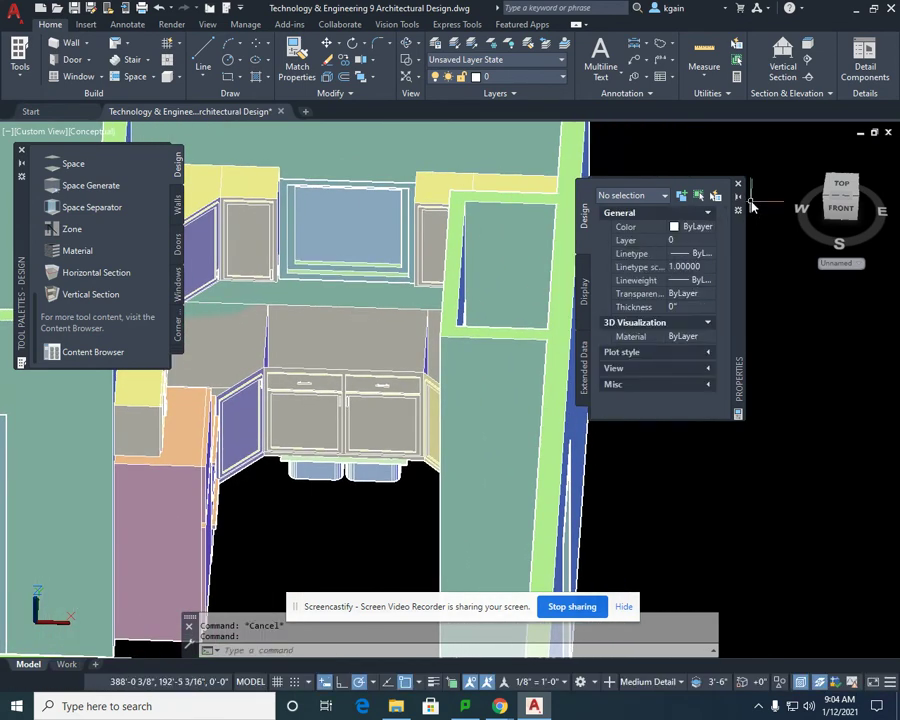
left_click(740, 186)
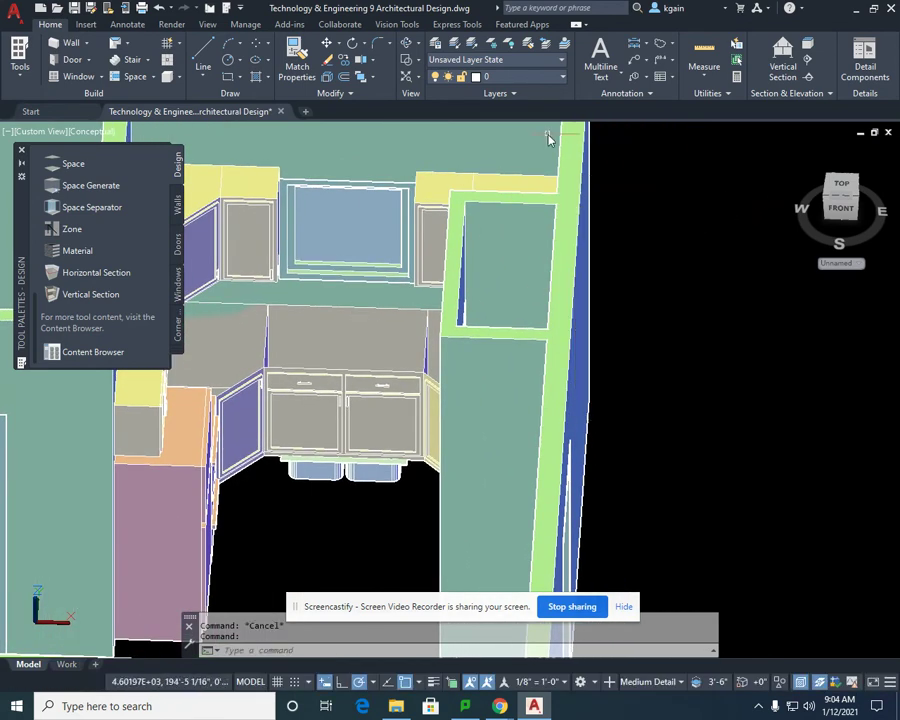
middle_click_drag(392, 249, 396, 216, "shift")
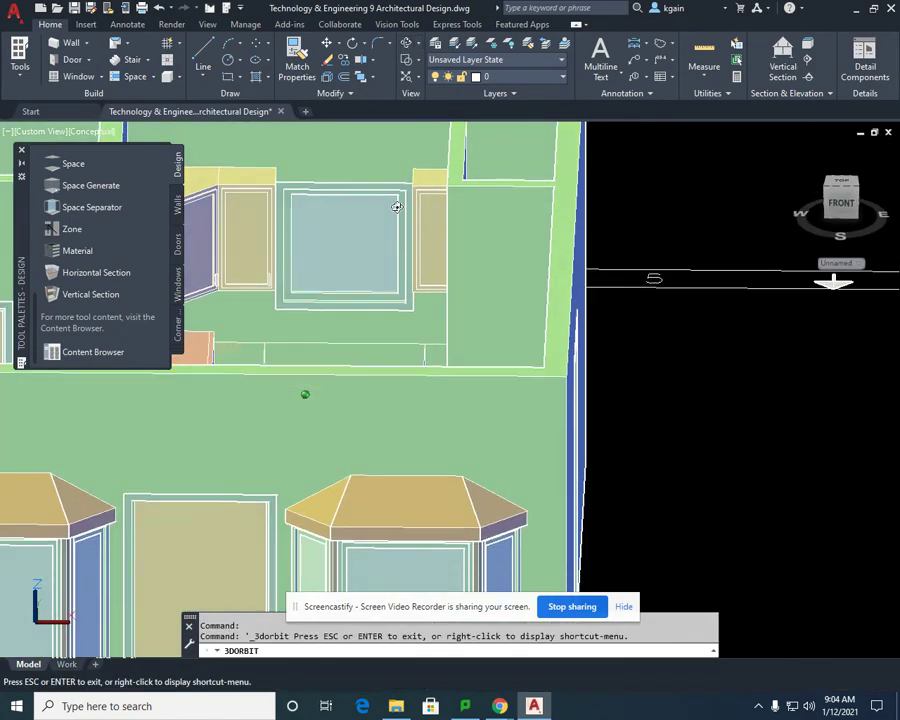
left_click_drag(397, 207, 367, 315)
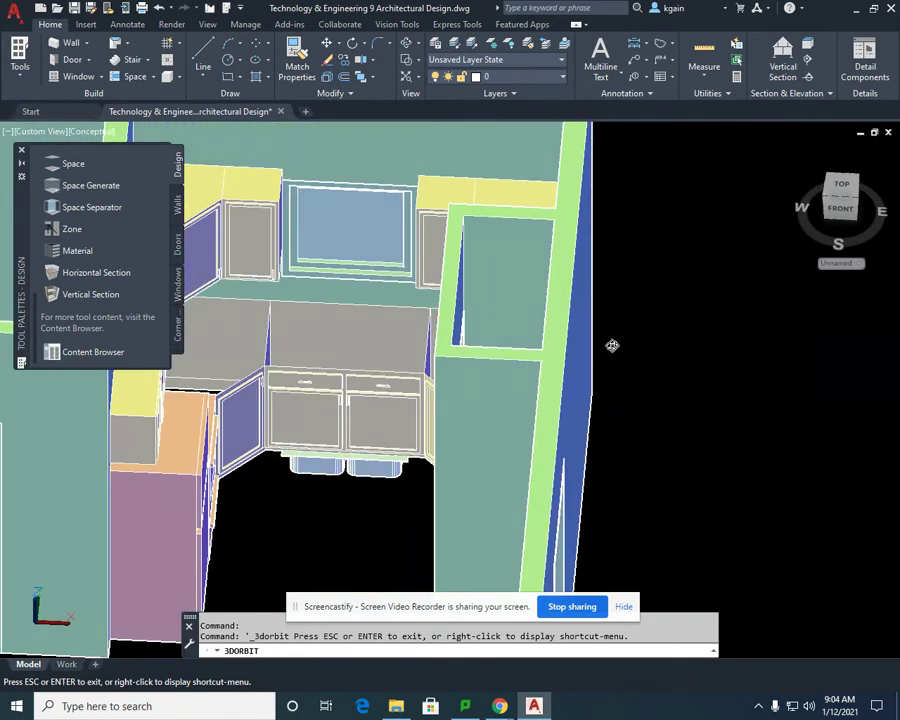
right_click(676, 245)
left_click(702, 255)
Orbit to an elevated overall view of the whole house and exit orbit
scroll(652, 256, "down", 5)
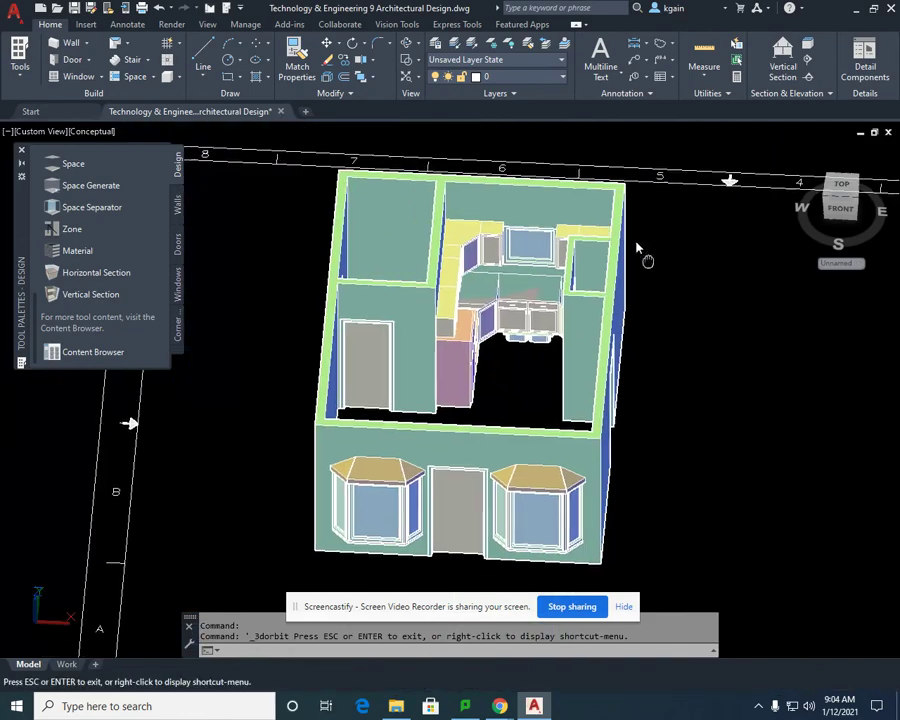
middle_click_drag(640, 254, 614, 248, "shift")
left_click(406, 44)
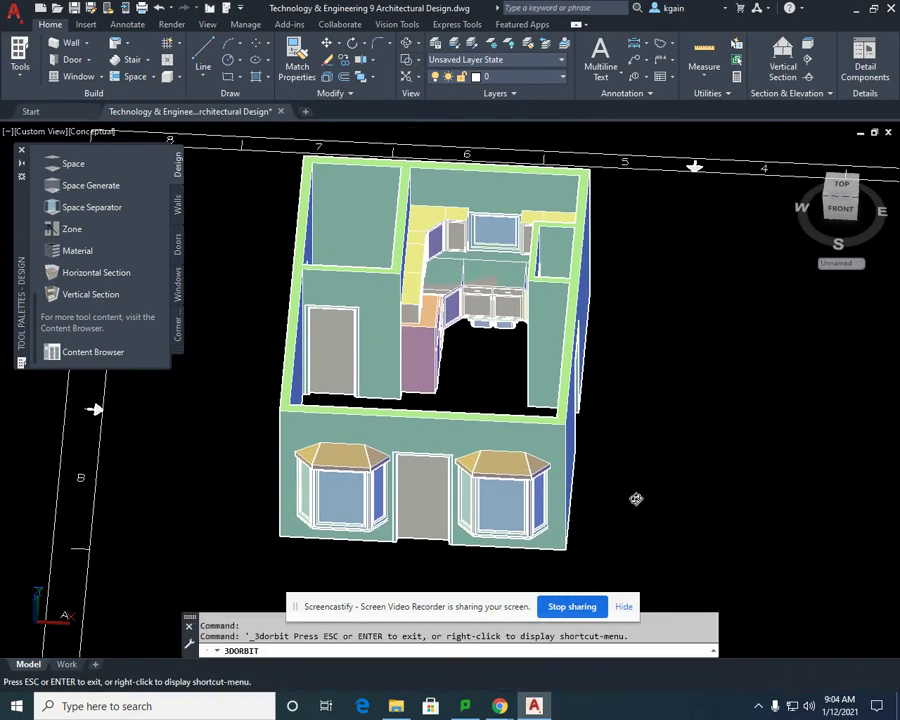
left_click_drag(635, 496, 625, 447)
right_click(625, 447)
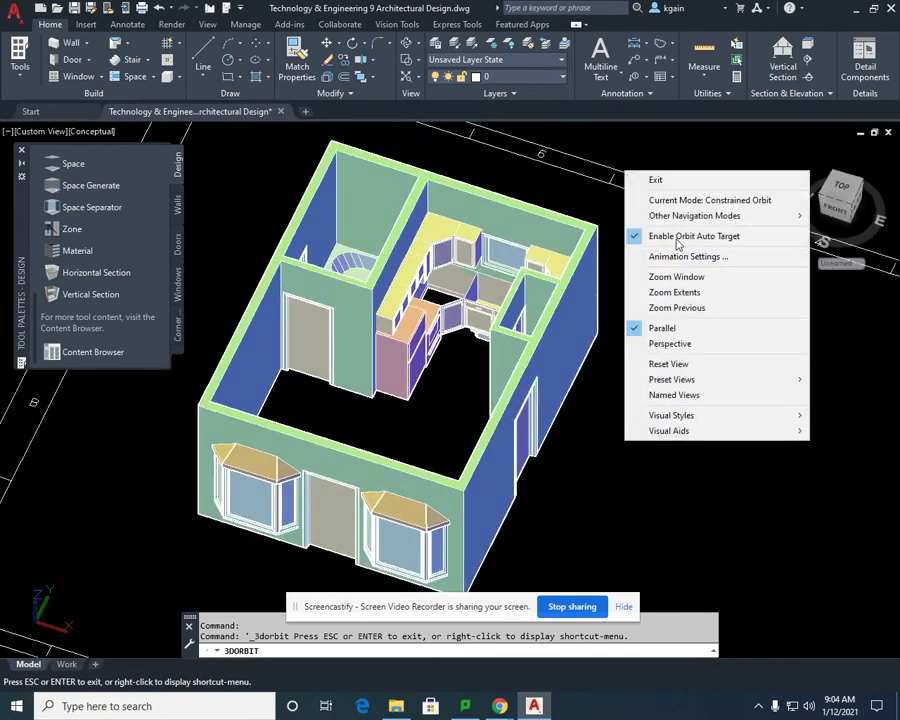
left_click(660, 177)
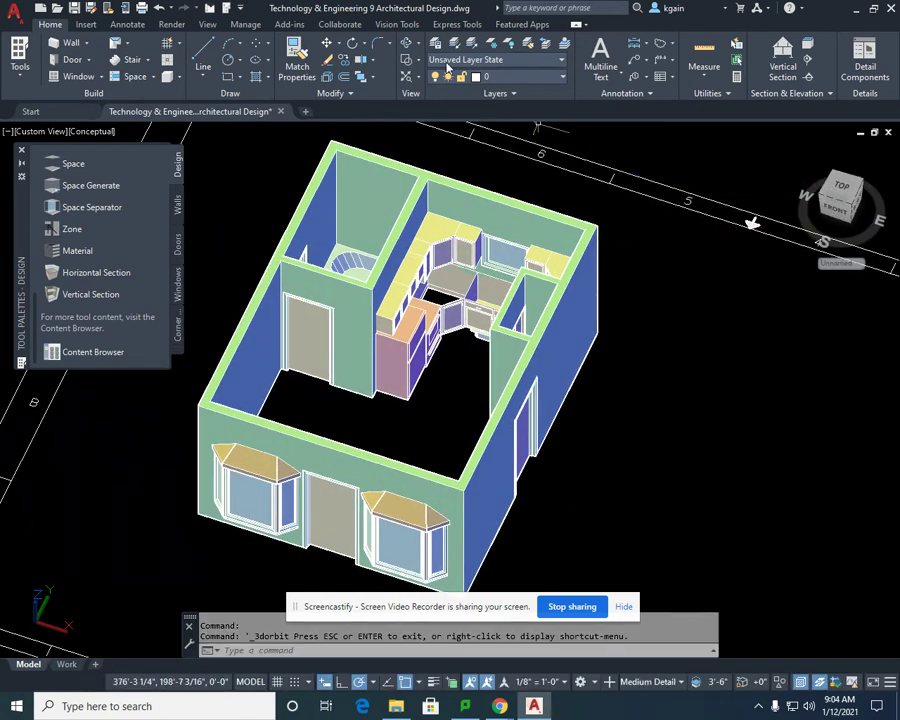
Switch to the Front elevation view and centre the house
left_click(419, 46)
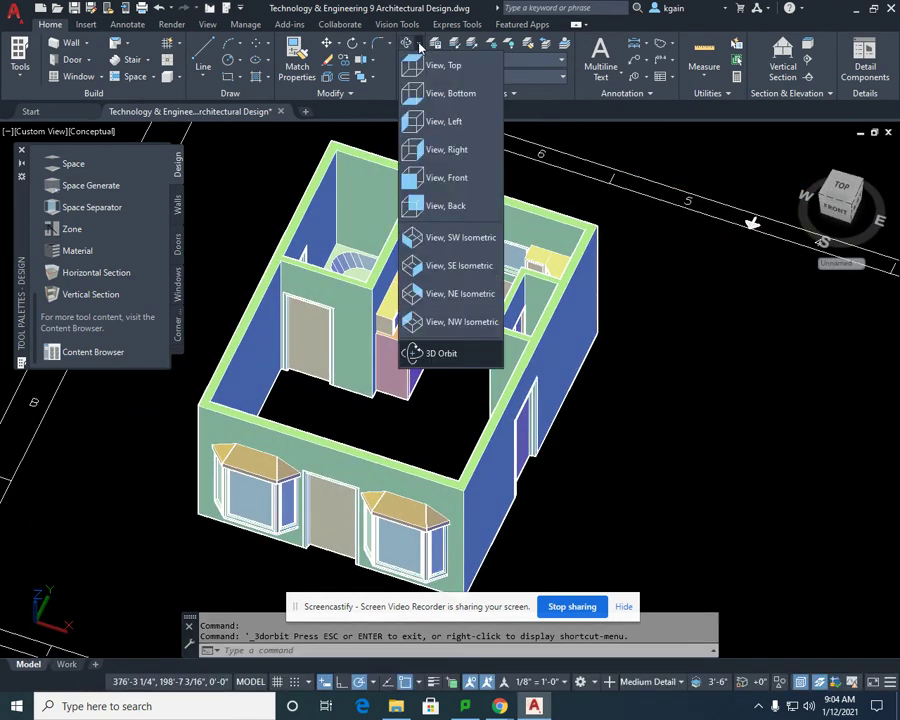
left_click(411, 183)
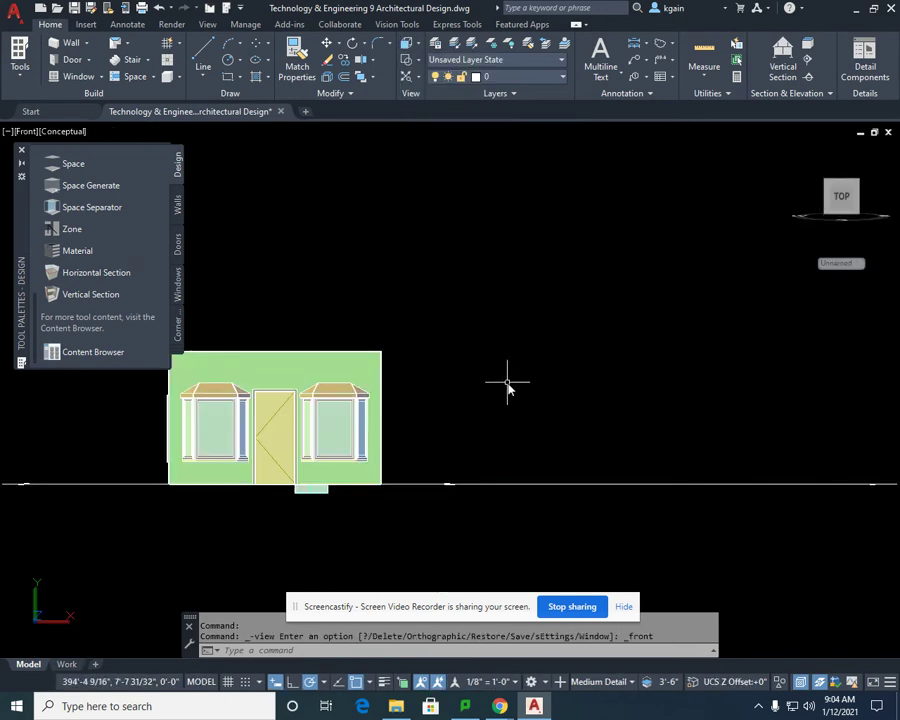
middle_click_drag(508, 382, 494, 300)
scroll(447, 364, "up", 2)
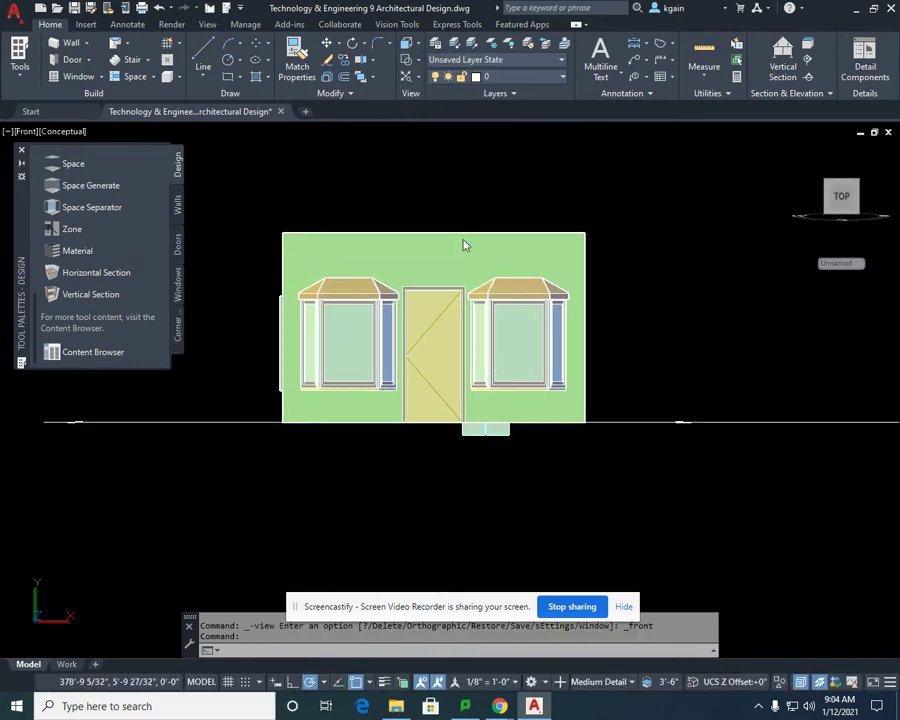
Set the visual style to 2D Wireframe and zoom in on the sink
left_click(415, 62)
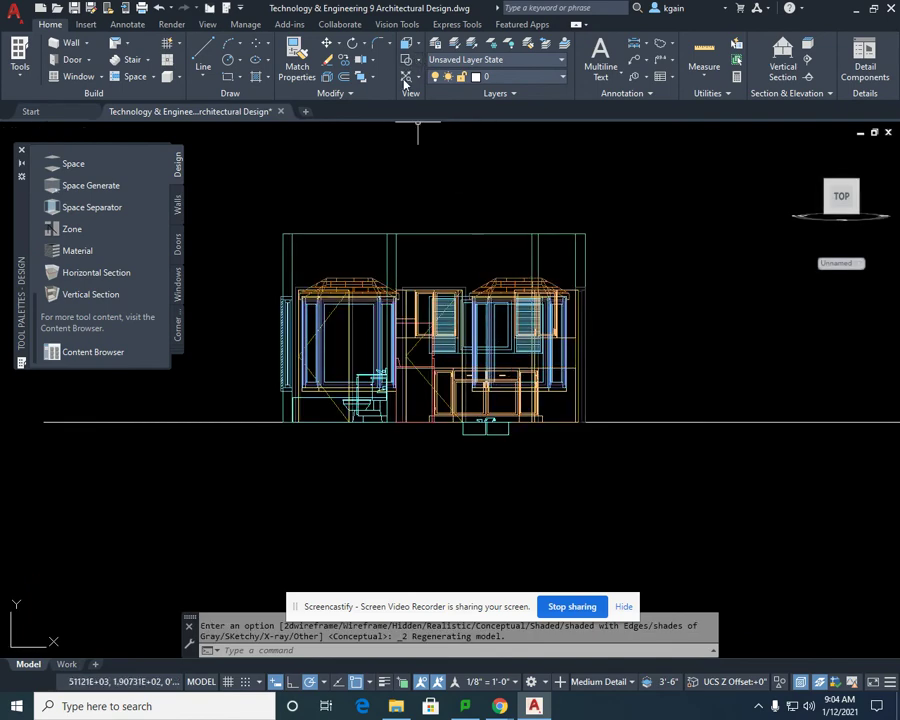
left_click(418, 61)
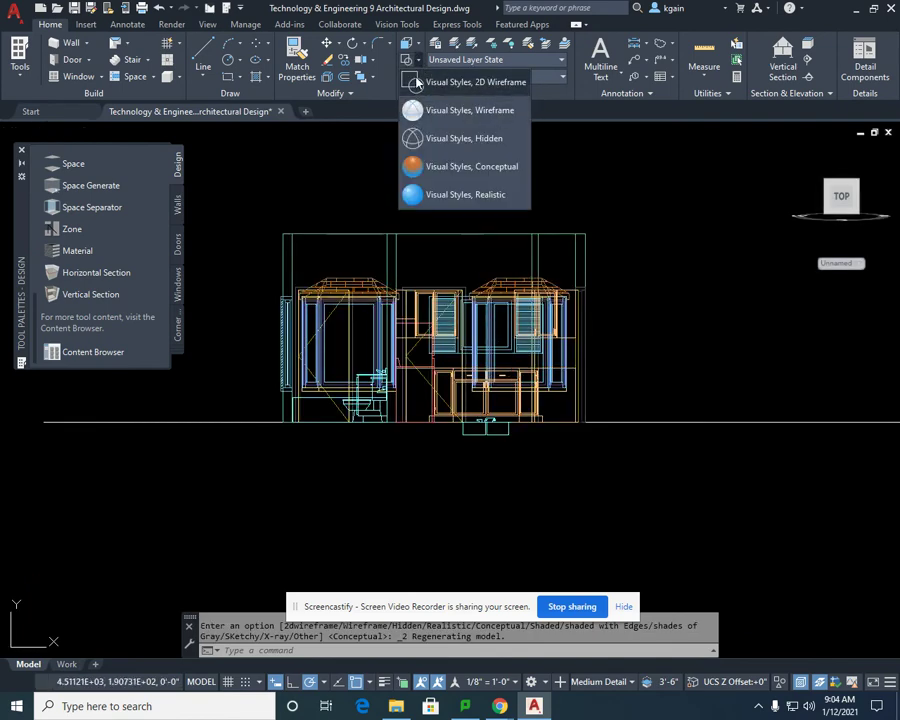
left_click(465, 82)
scroll(502, 408, "up", 3)
scroll(502, 408, "down", 4)
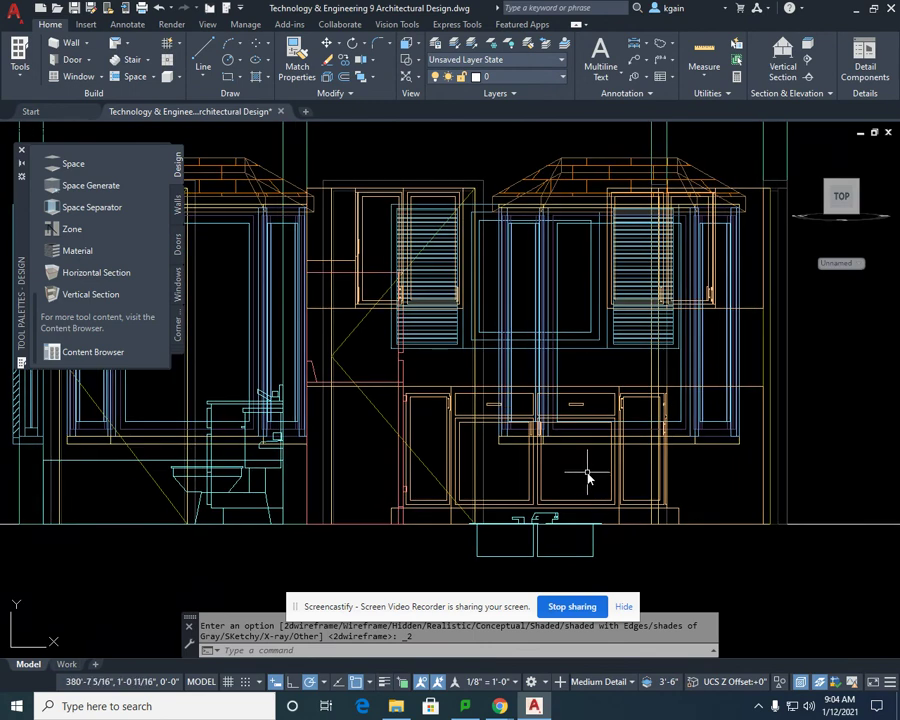
scroll(524, 412, "up", 3)
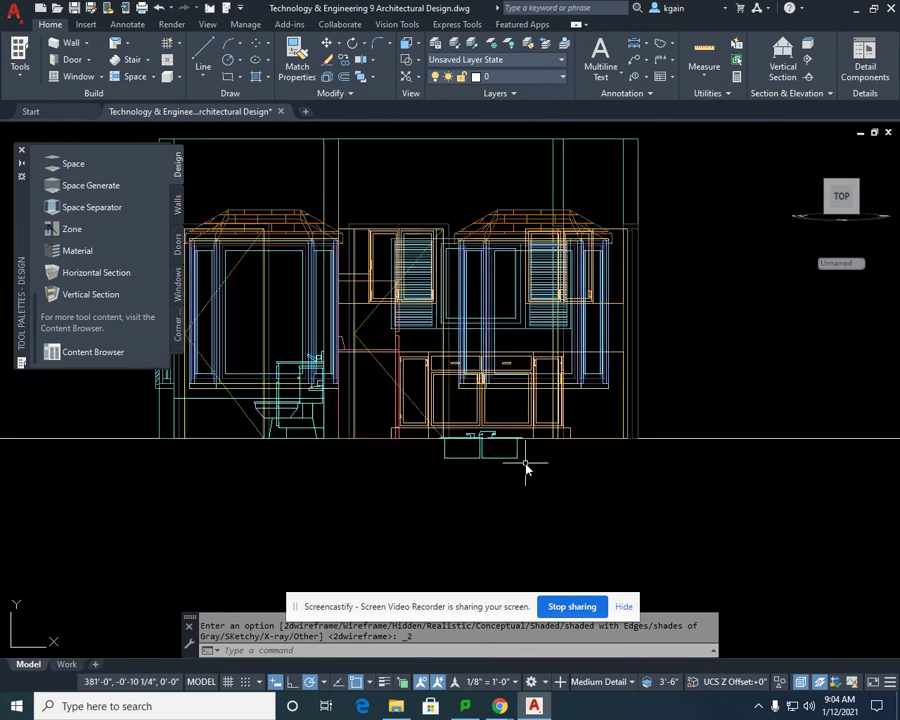
mouse_move(516, 463)
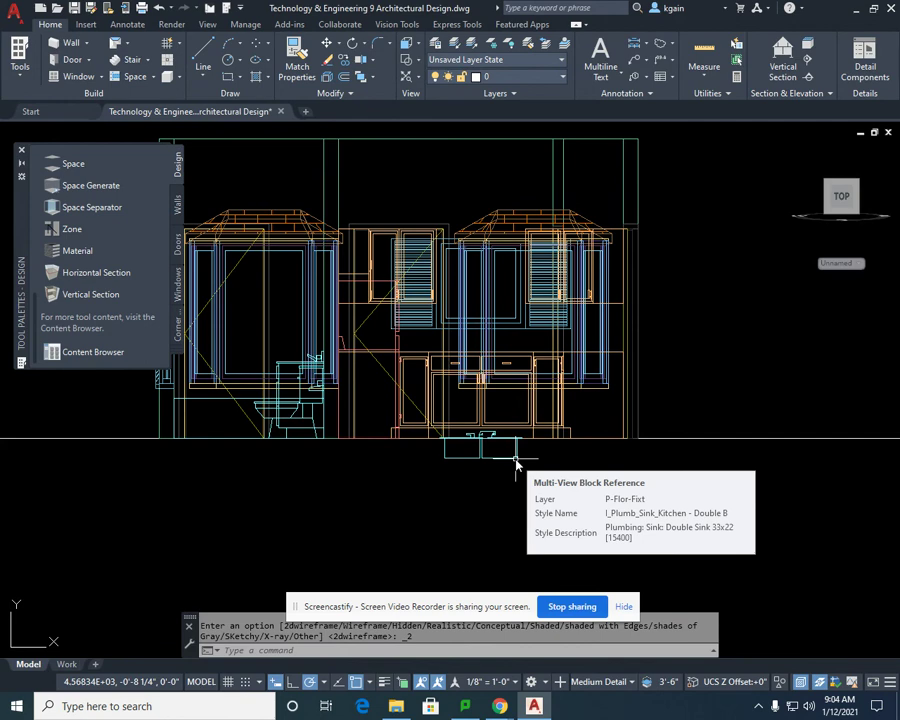
Move the double sink 36 inches straight up using its corner as base point
left_click(516, 463)
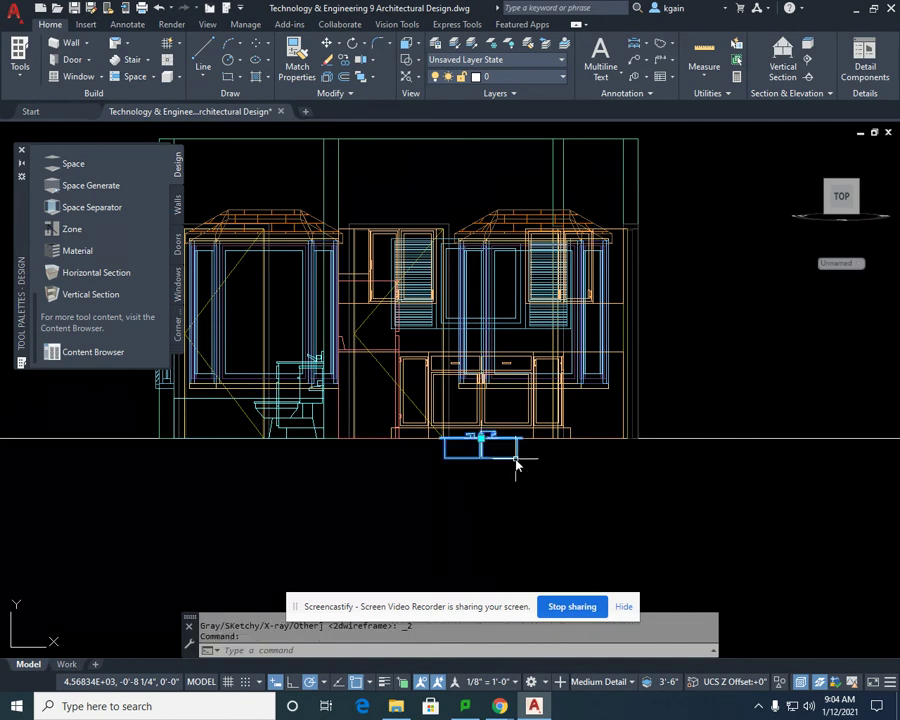
left_click(52, 24)
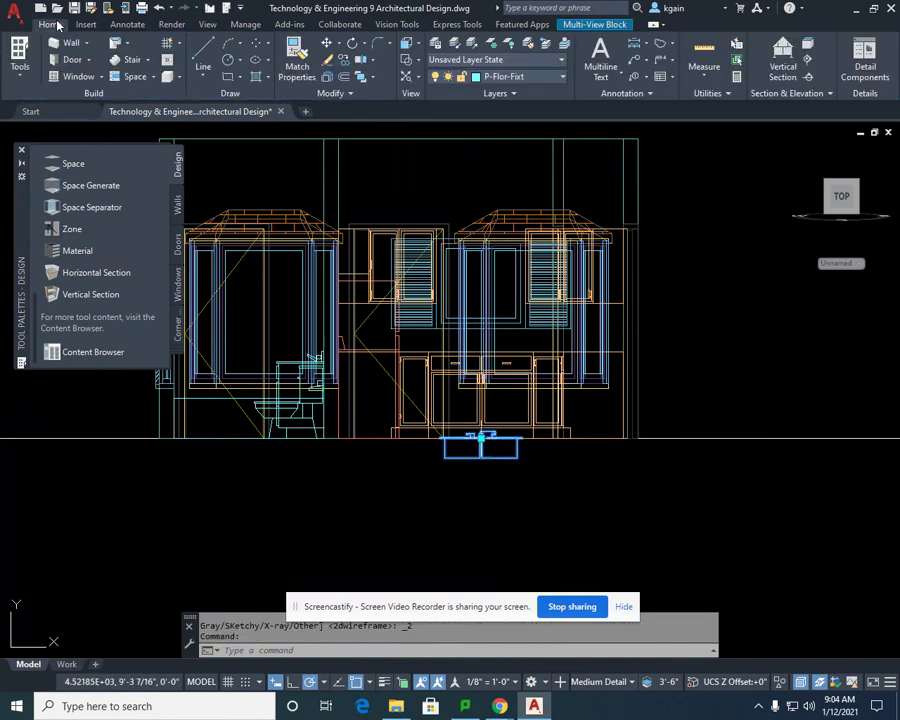
left_click(327, 44)
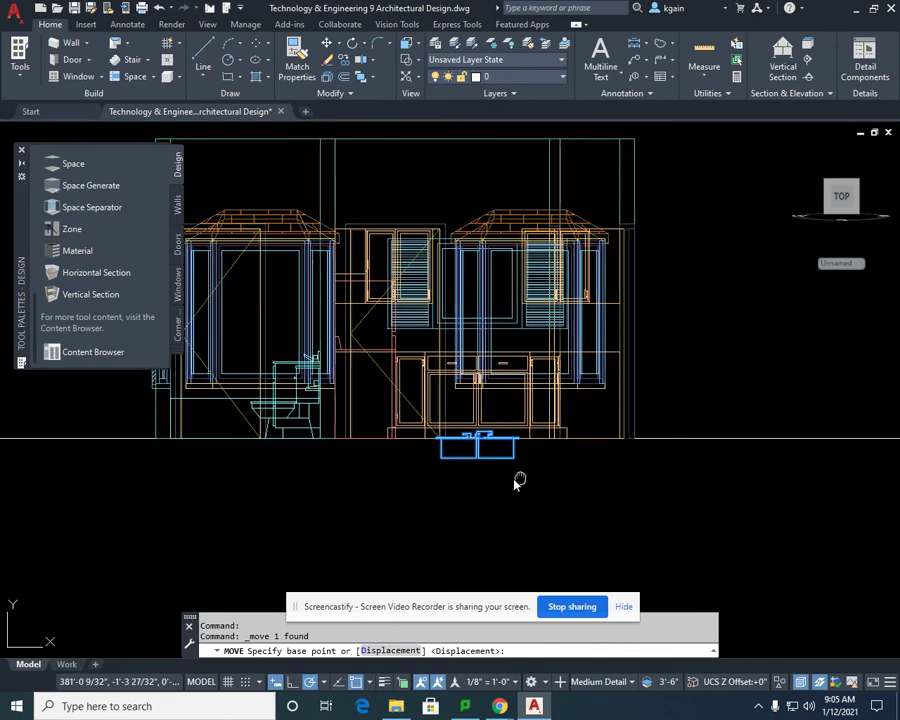
middle_click_drag(516, 482, 471, 488)
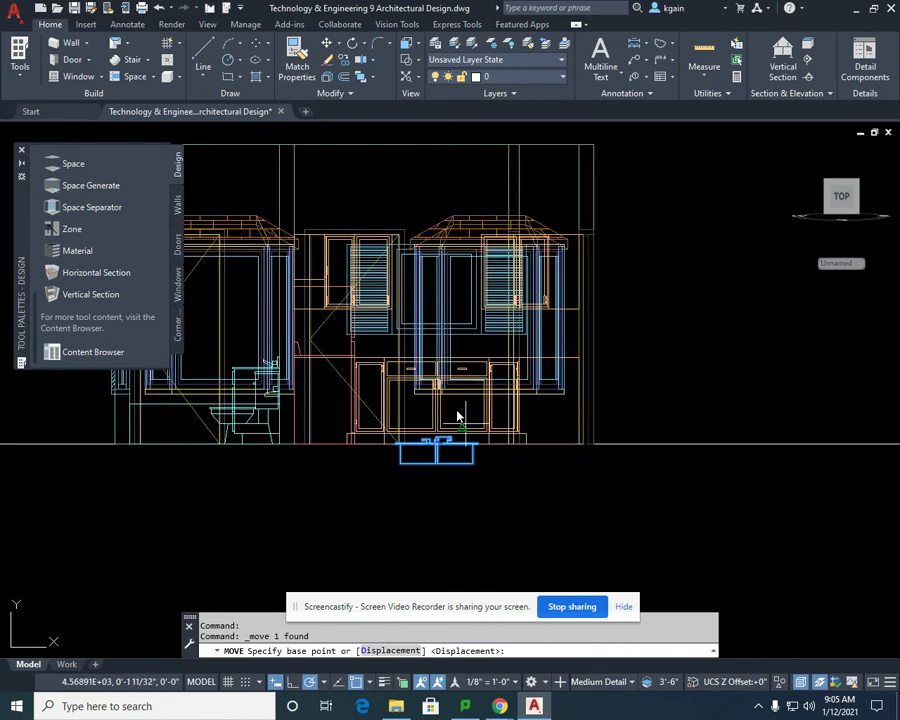
left_click(473, 463)
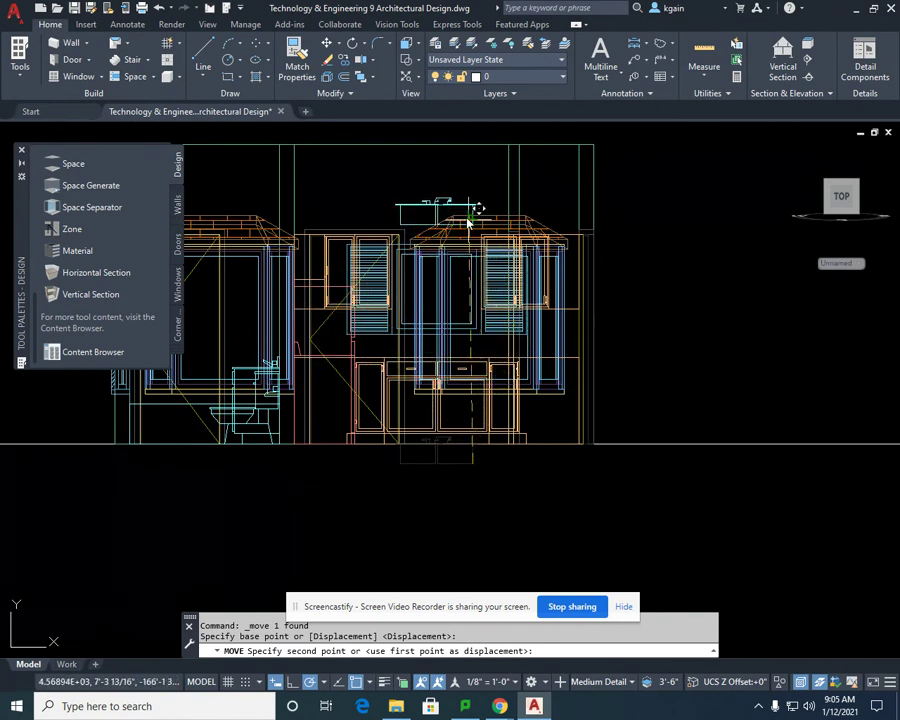
scroll(466, 200, "down", 3)
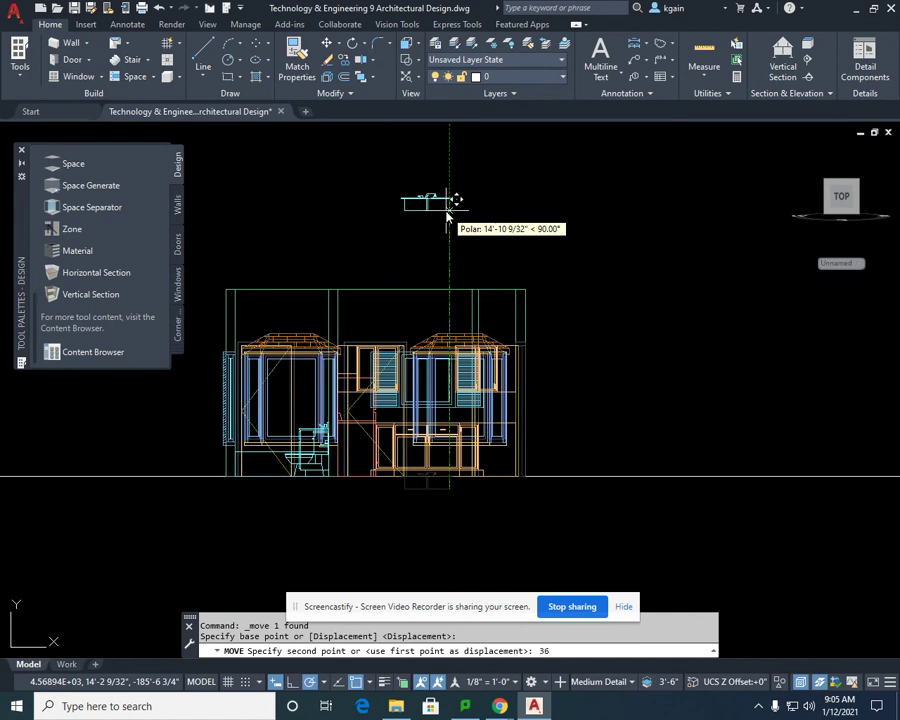
key("Return")
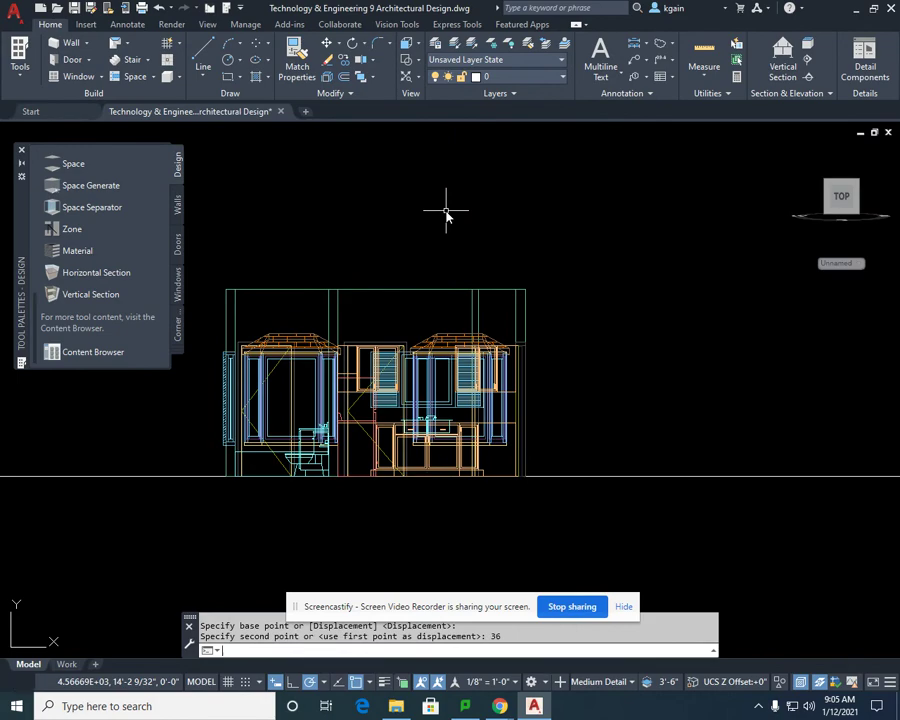
Zoom and pan around the elevation to inspect the sink raised to cabinet height
scroll(440, 440, "up", 6)
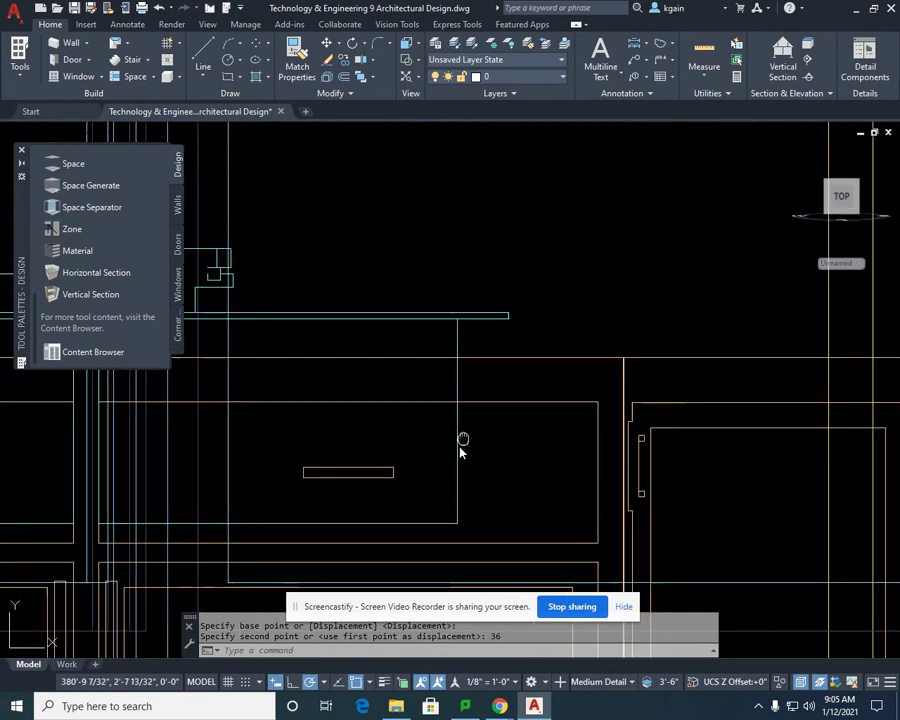
middle_click_drag(460, 452, 438, 490)
scroll(350, 513, "down", 3)
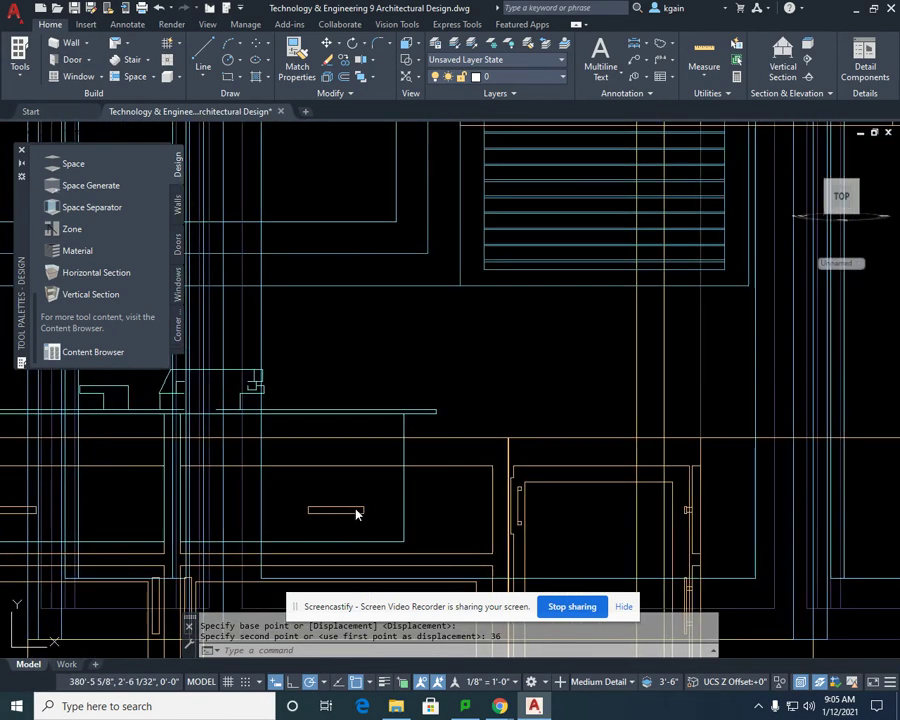
middle_click_drag(354, 512, 276, 504)
mouse_move(578, 496)
middle_mouse_down()
mouse_move(445, 495)
mouse_move(395, 467)
middle_mouse_up()
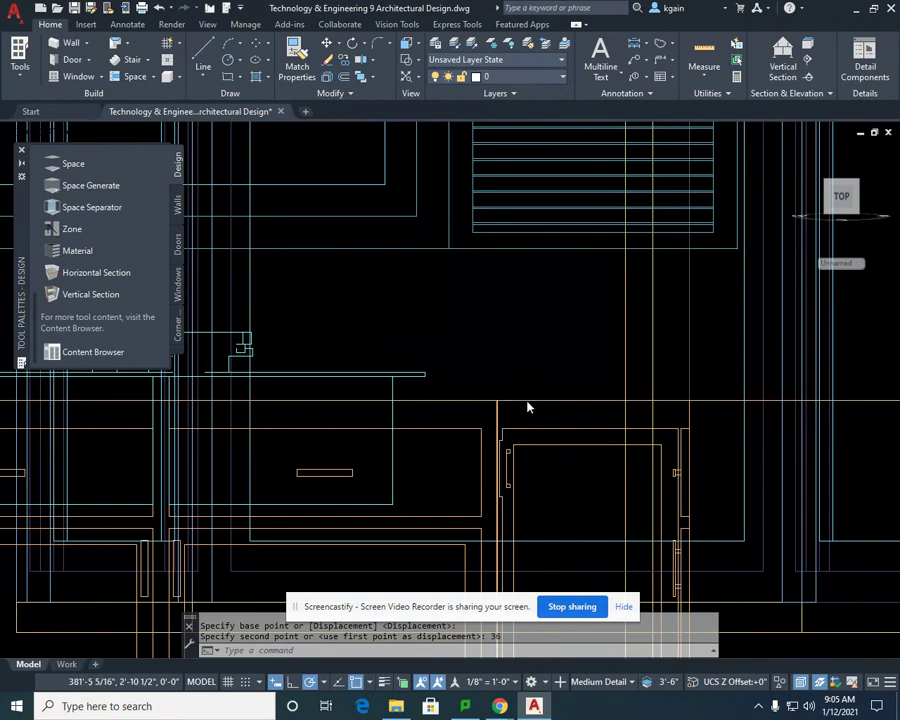
scroll(528, 407, "down", 5)
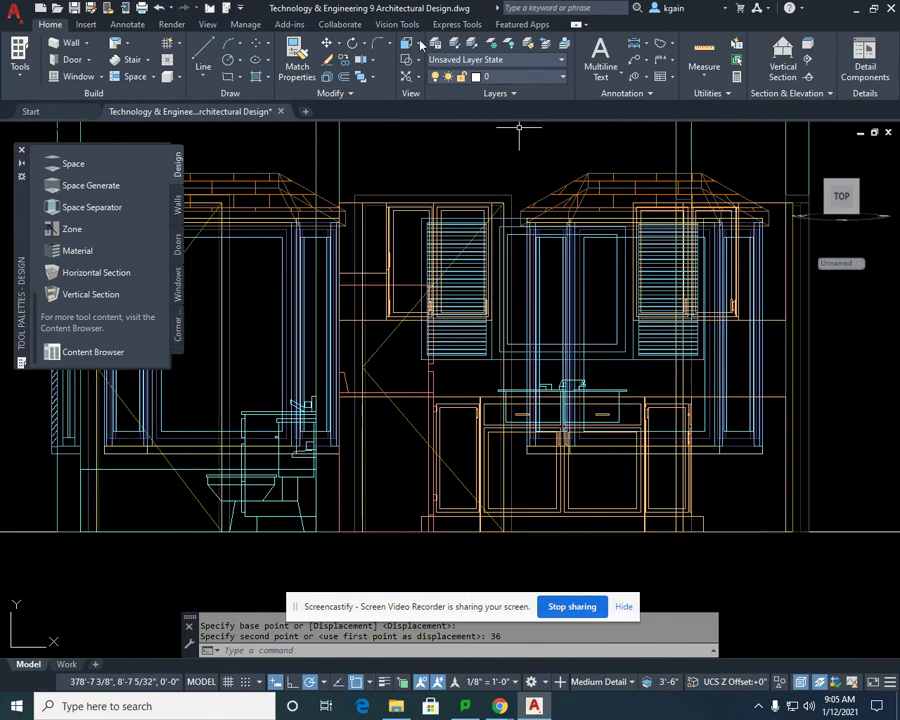
Switch to the Top preset view and zoom into the kitchen floor plan
left_click(422, 46)
left_click(446, 122)
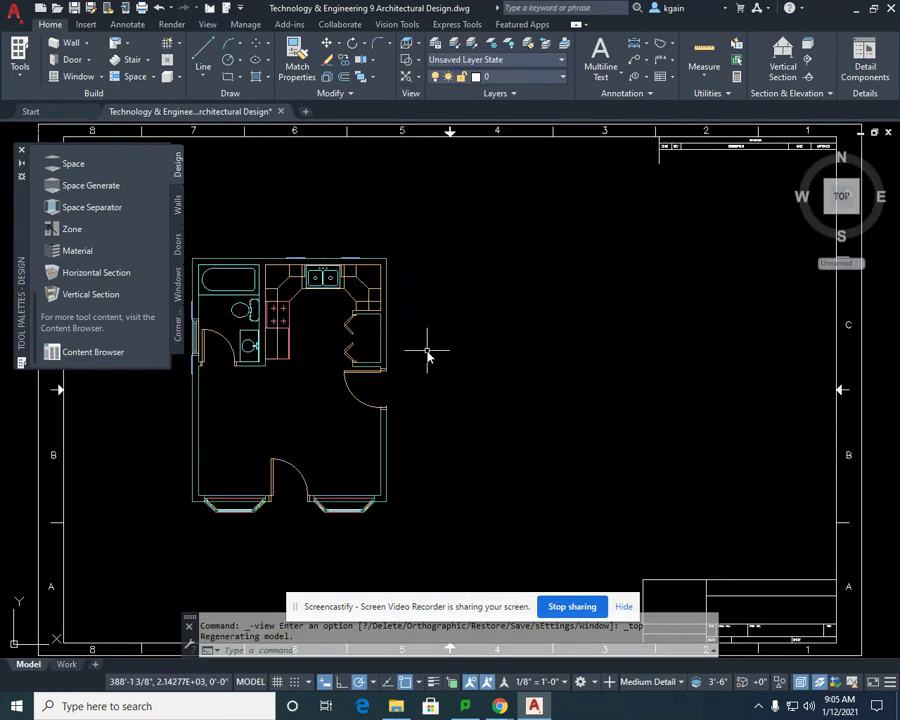
middle_click_drag(446, 330, 461, 322)
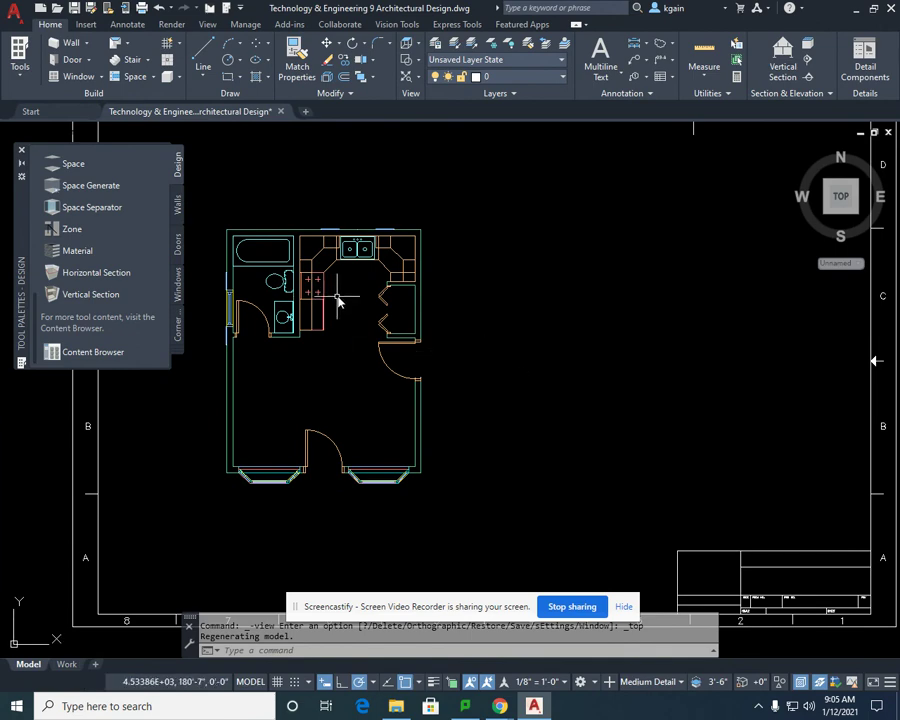
scroll(336, 301, "up", 4)
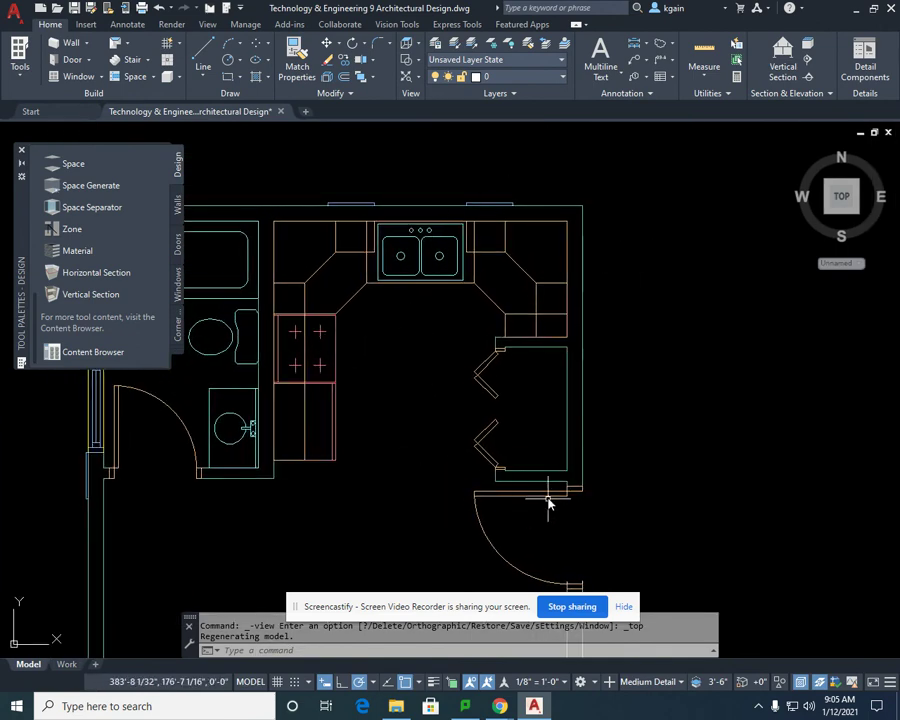